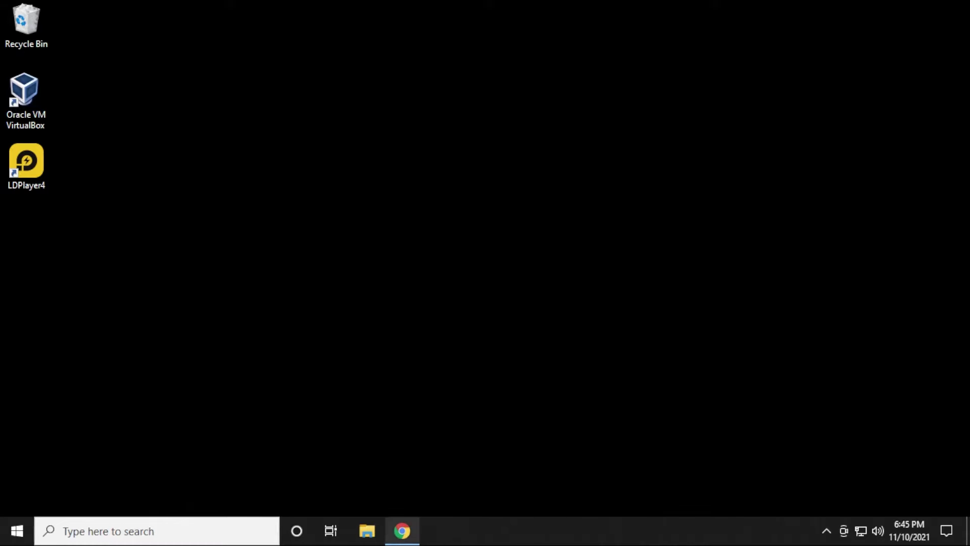
- Download Pi Node for Windows from the Pi Network site and run the Pi Network Setup installer
click(407, 525)
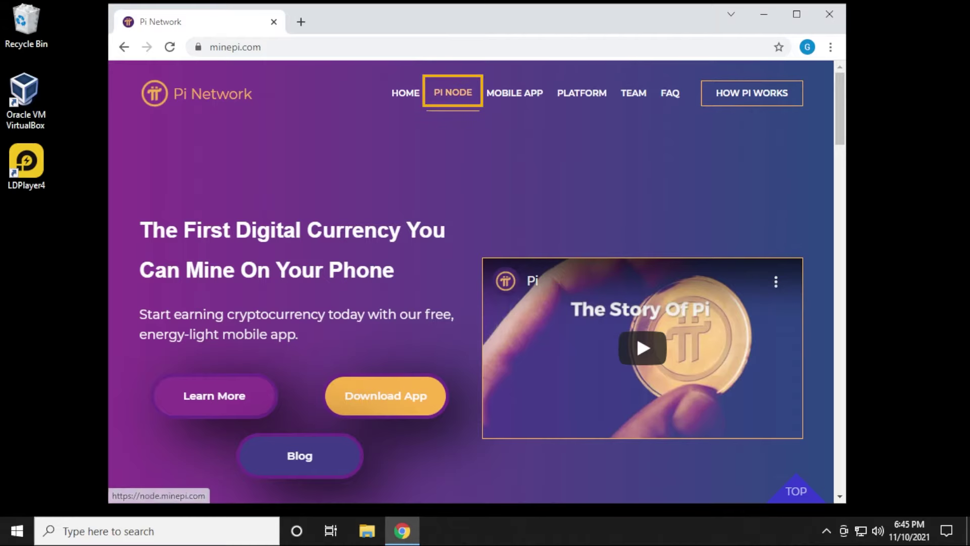
click(456, 92)
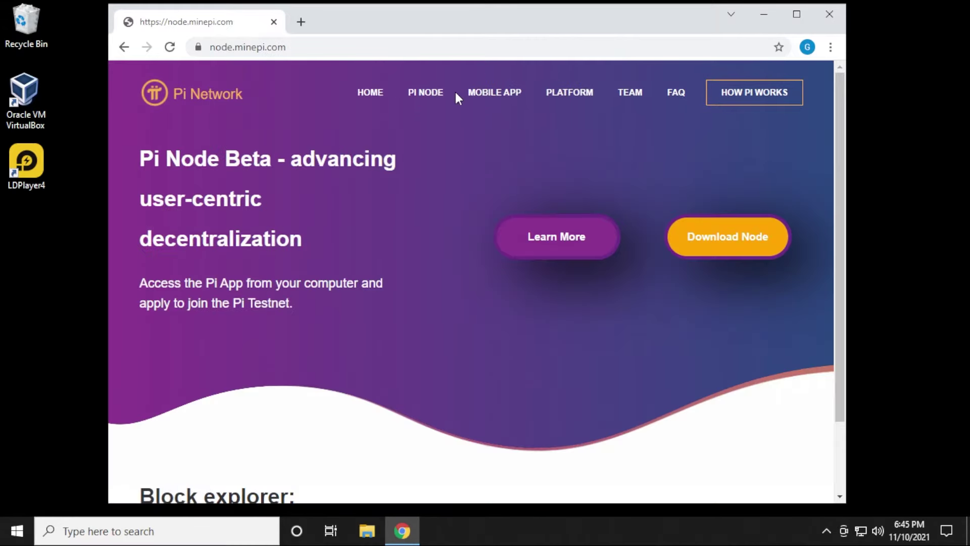
click(731, 248)
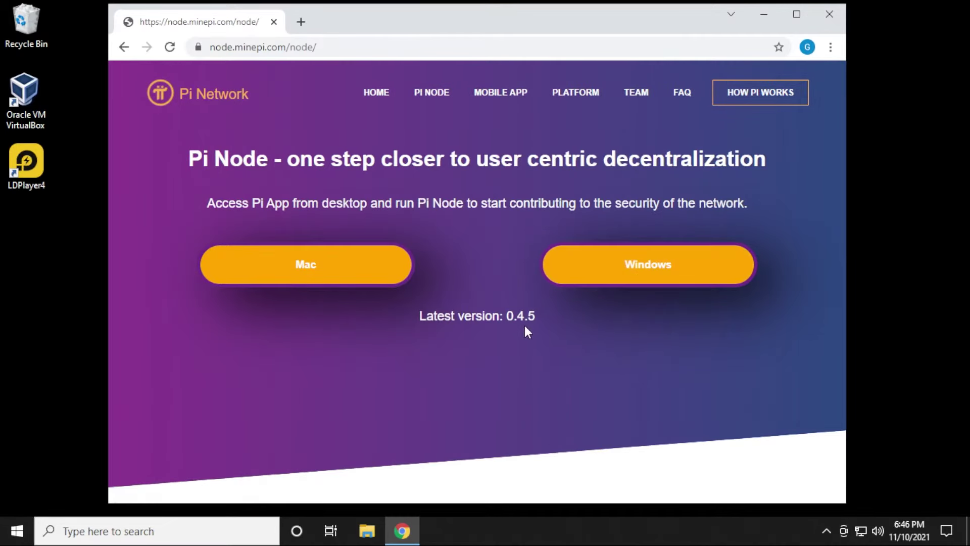
click(641, 264)
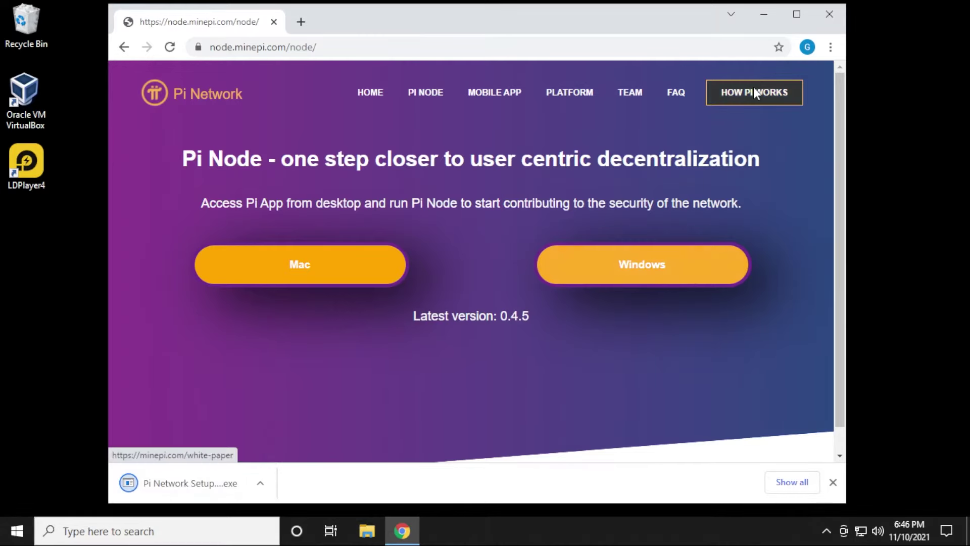
click(762, 14)
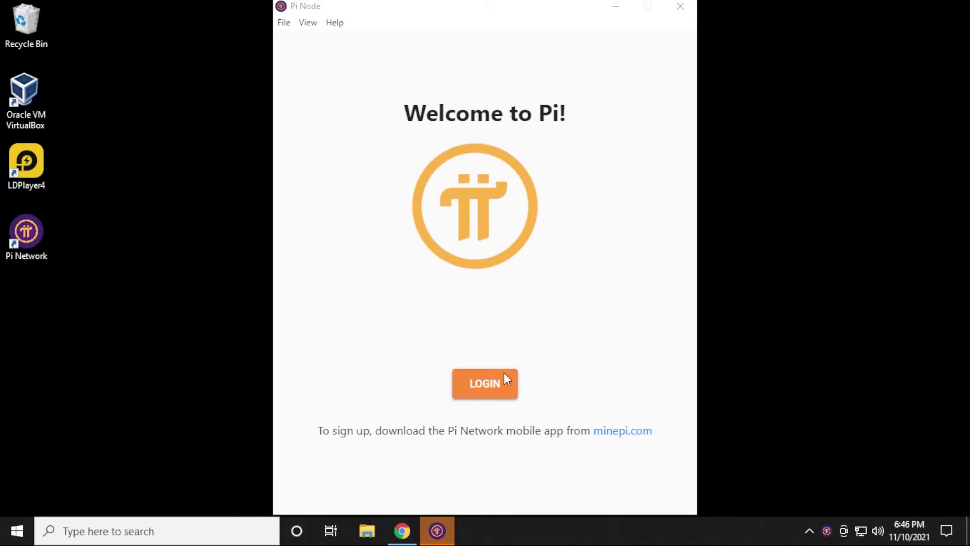
- Start the Pi Node login so a sign-in code is displayed
click(486, 383)
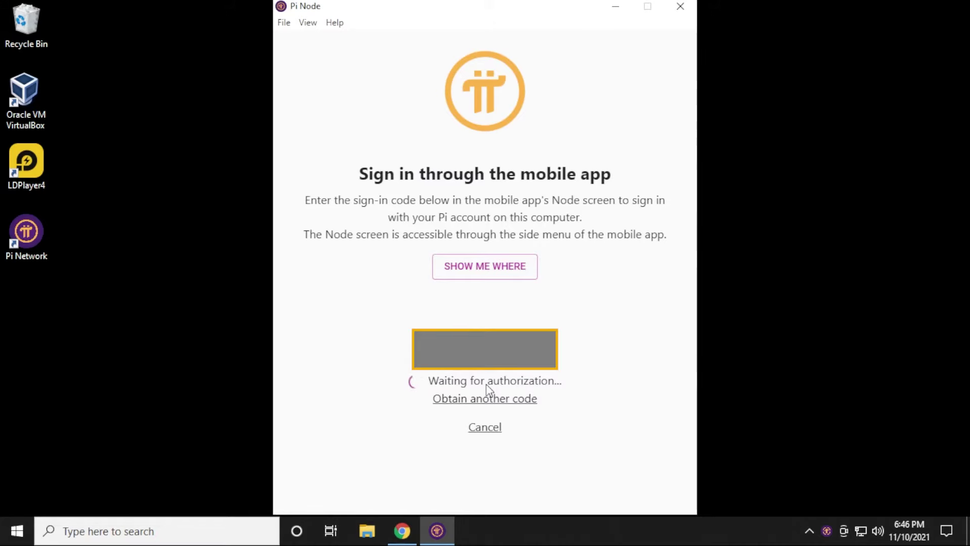
- Launch the LDPlayer4 Android emulator from the desktop
double_click(22, 157)
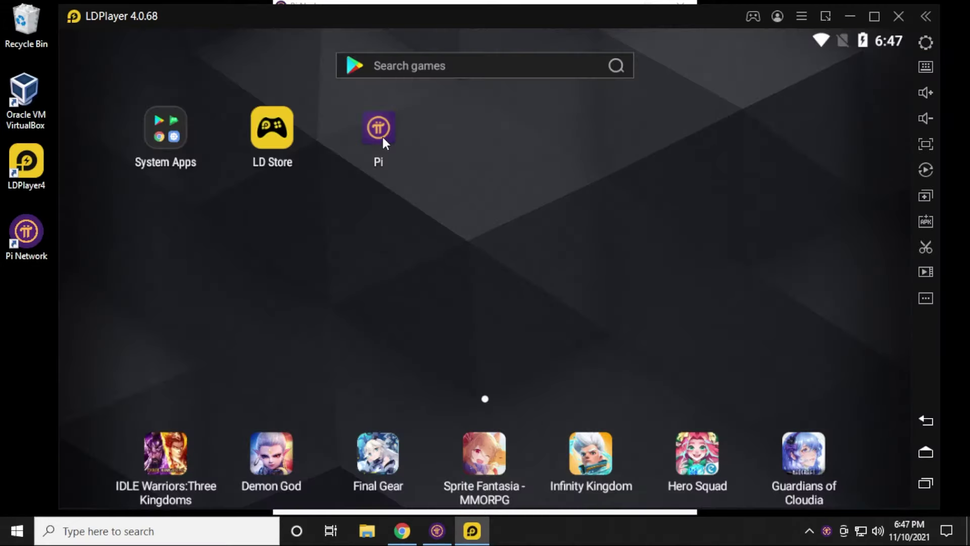
- In the emulator's Pi app, go to Node and enter the Pi Node sign-in code to confirm
click(382, 137)
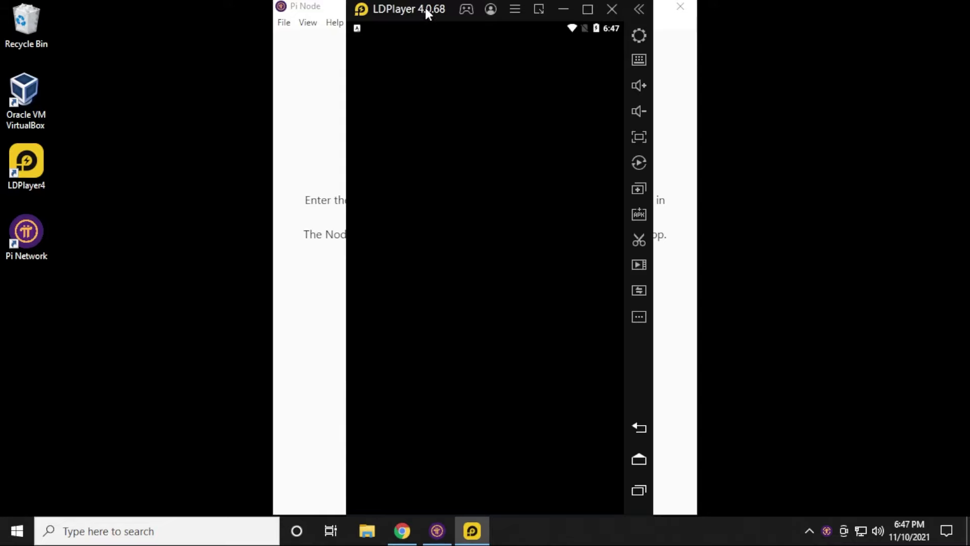
drag(427, 12, 717, 20)
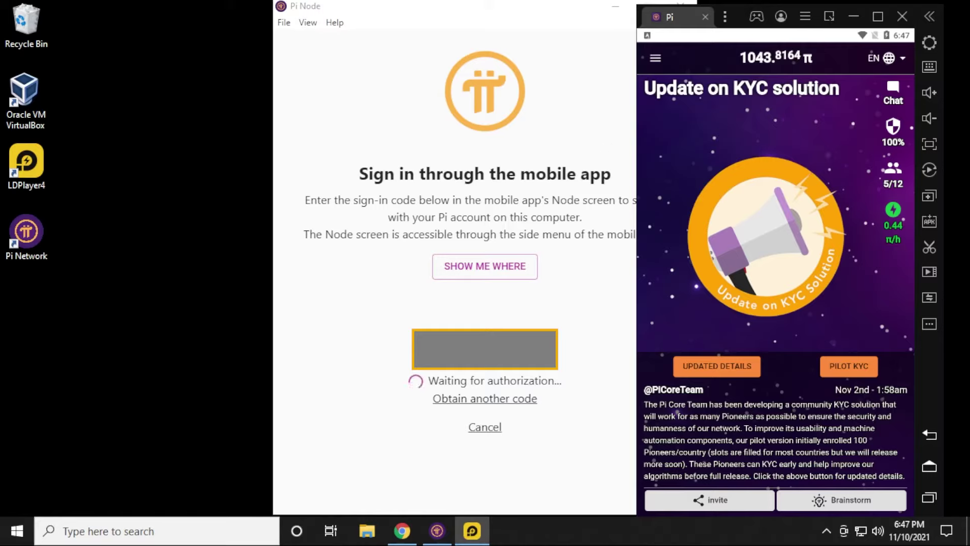
click(656, 59)
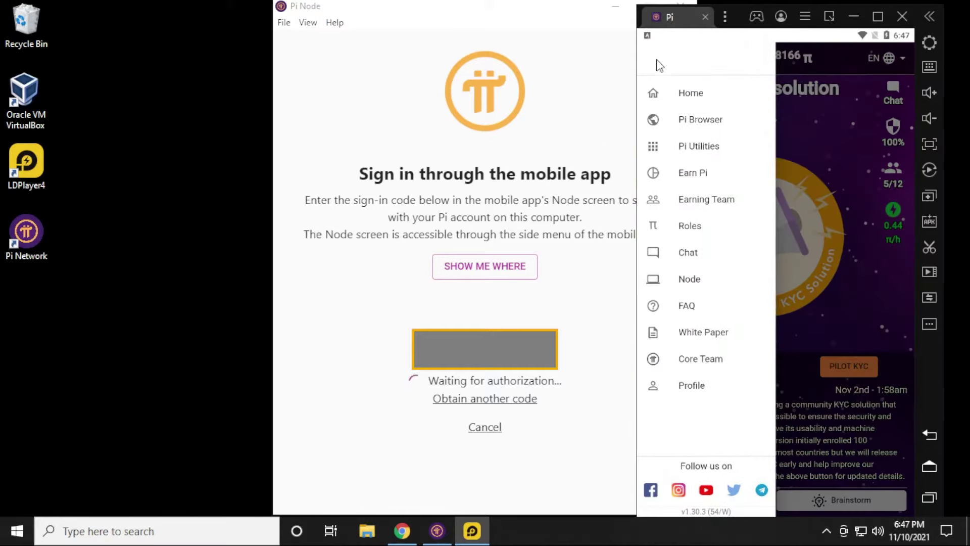
click(694, 281)
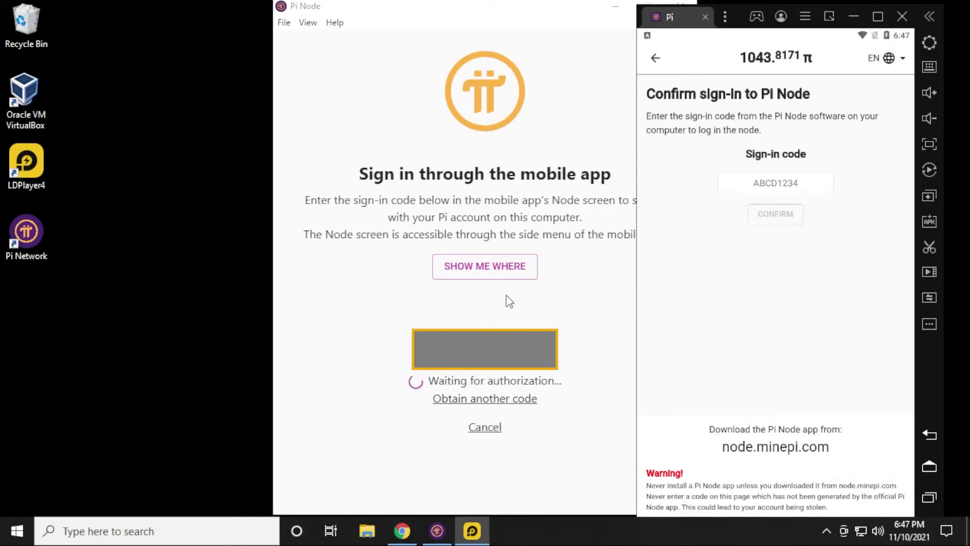
click(785, 187)
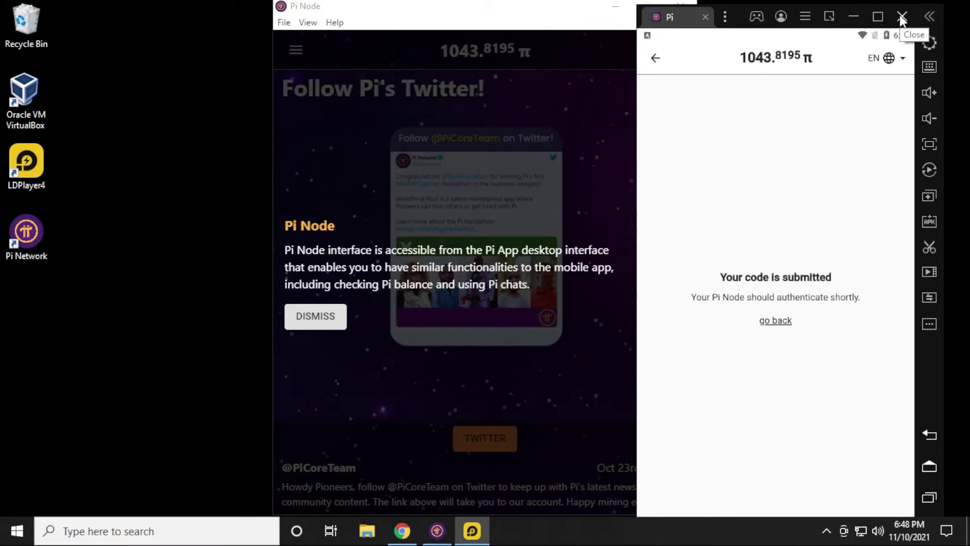
click(775, 322)
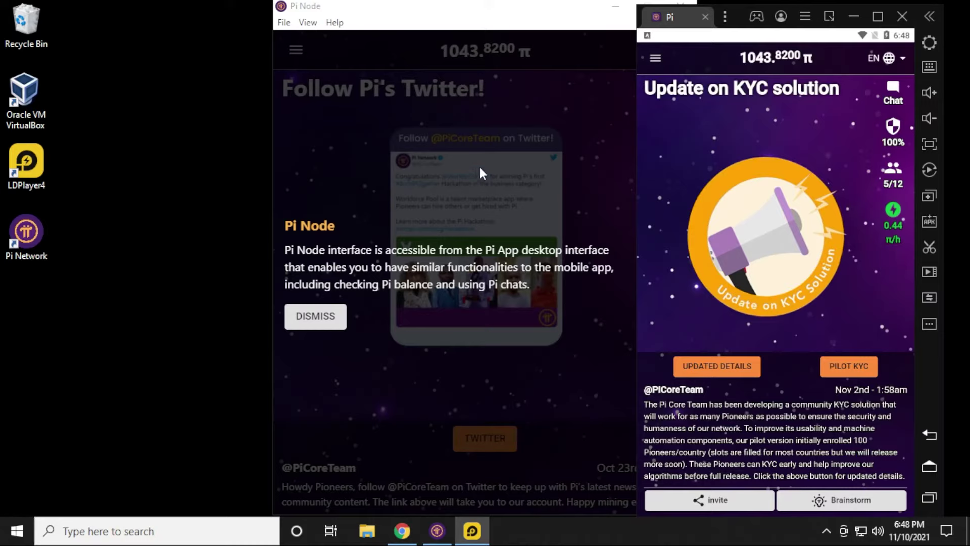
- Dismiss the Pi Node introduction notice and exit LDPlayer
click(493, 142)
click(317, 317)
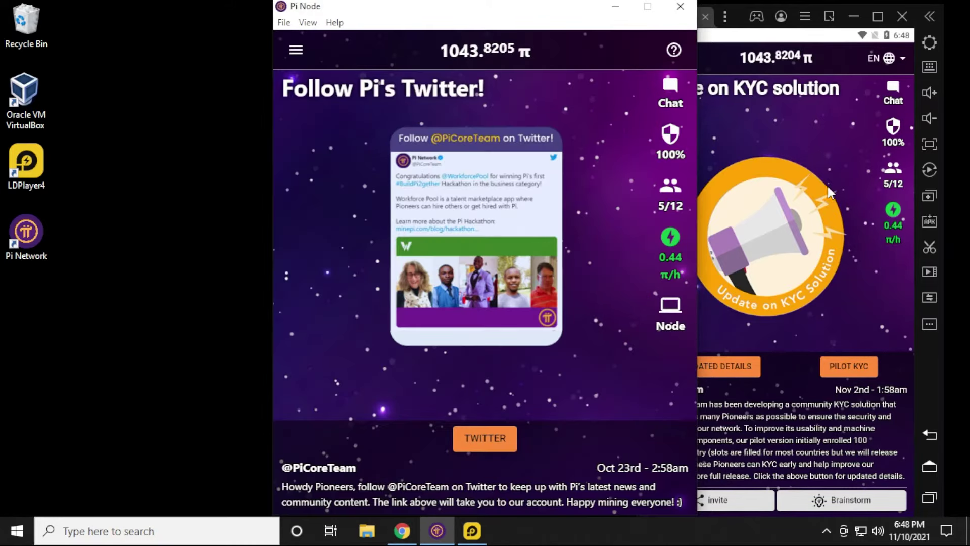
click(902, 17)
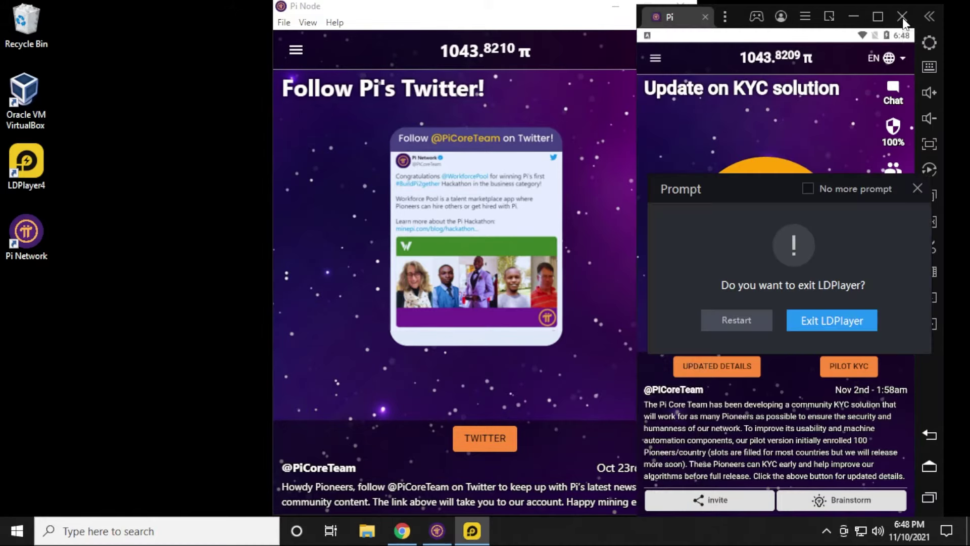
click(803, 320)
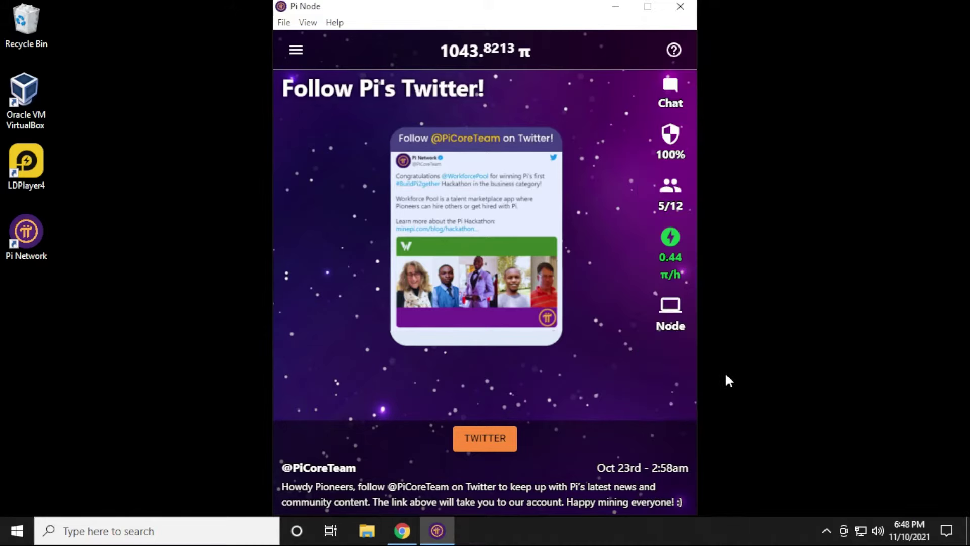
- Open Node, continue to the technical preparation steps, and expand the Install Docker details
click(672, 323)
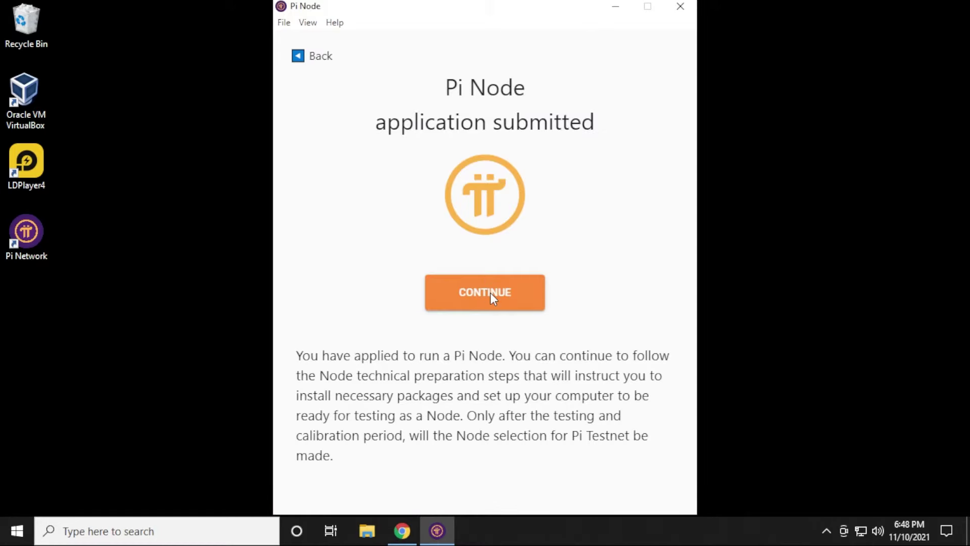
click(490, 293)
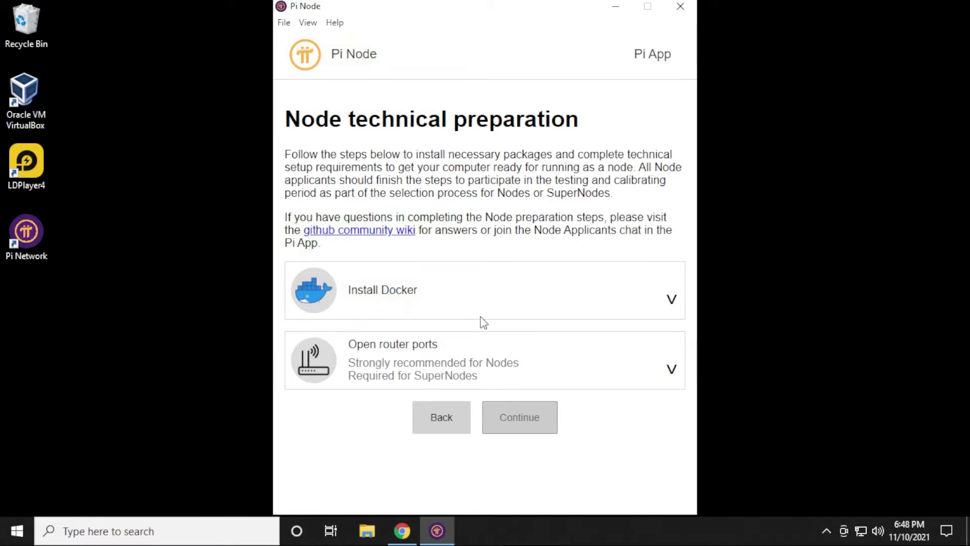
click(671, 300)
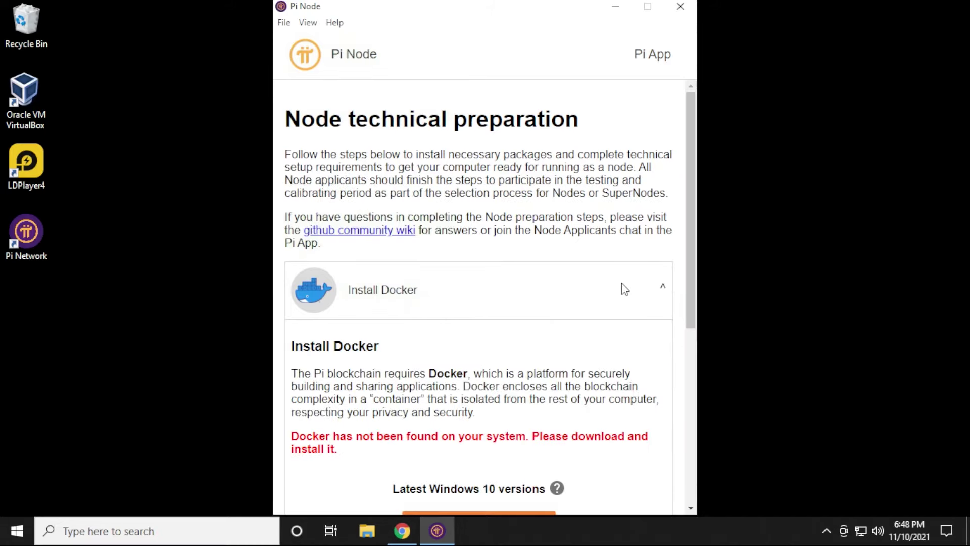
scroll(621, 283, down, 4)
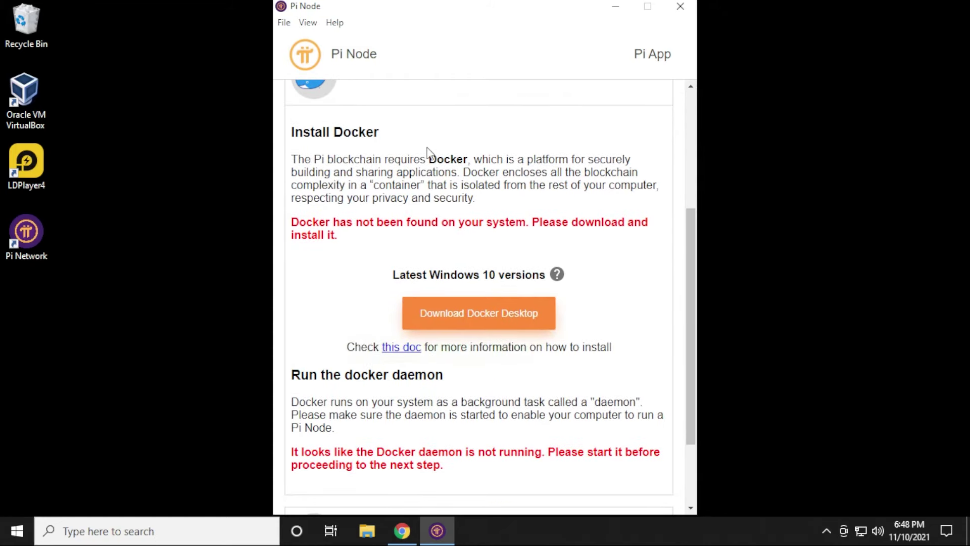
- Open the Docker link in Google Chrome and download Docker Desktop for Windows
click(469, 314)
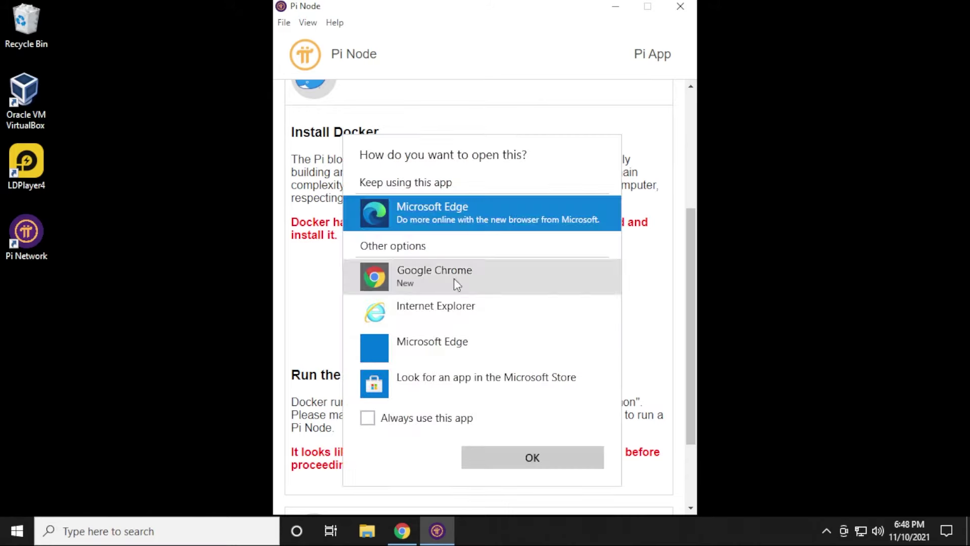
click(453, 278)
click(533, 458)
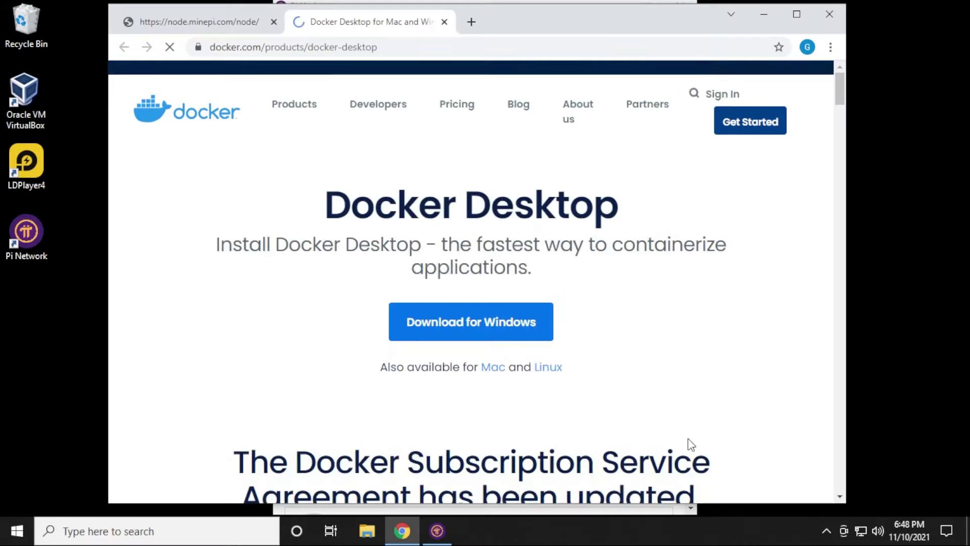
click(464, 334)
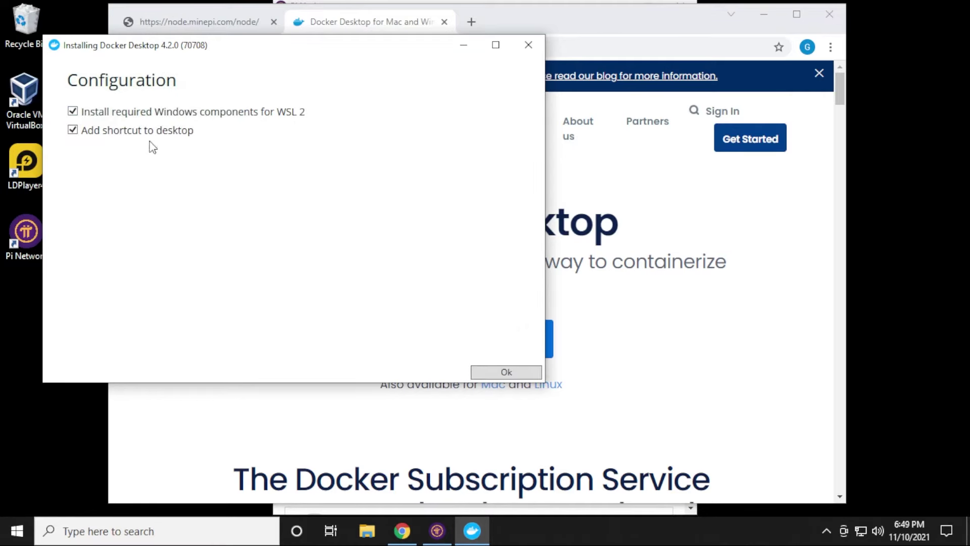
- Install Docker Desktop 4.2.0 with WSL 2 components and desktop shortcut, then restart Windows
click(492, 371)
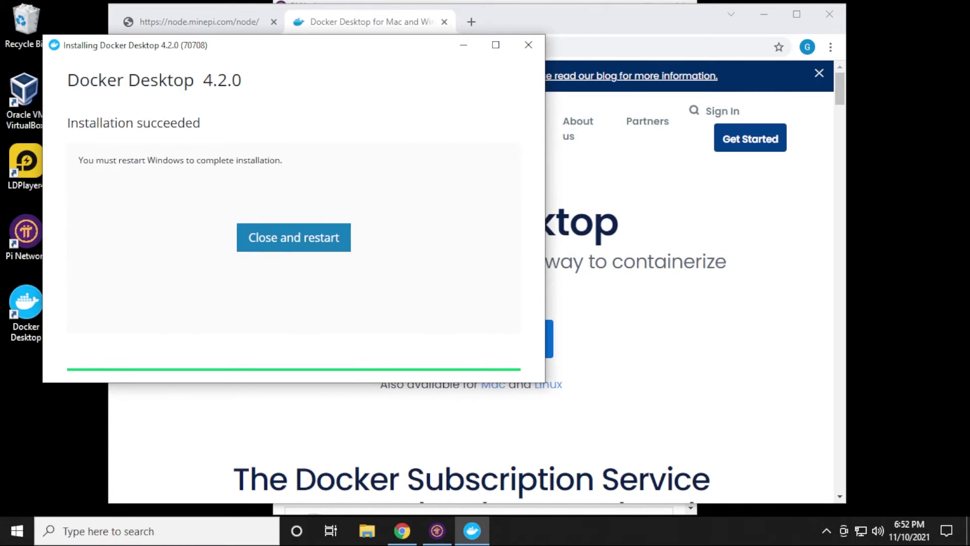
key(Return)
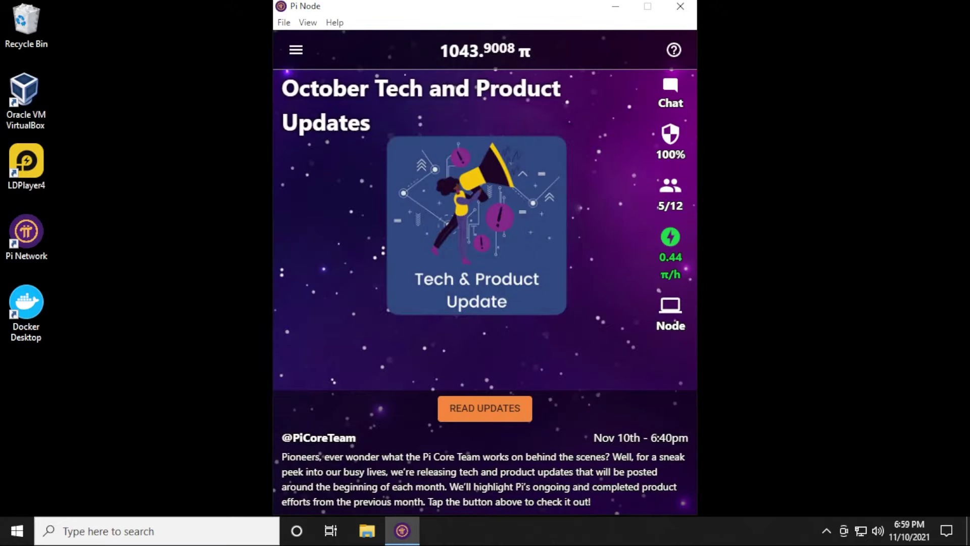
- Reapply to run a node and check the Install Docker step: Docker installed, daemon not running
click(670, 313)
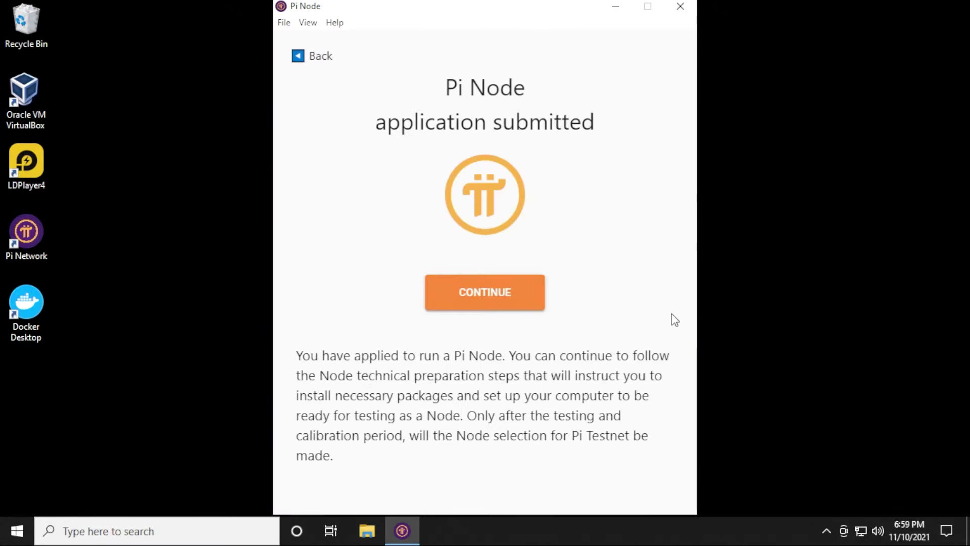
click(486, 302)
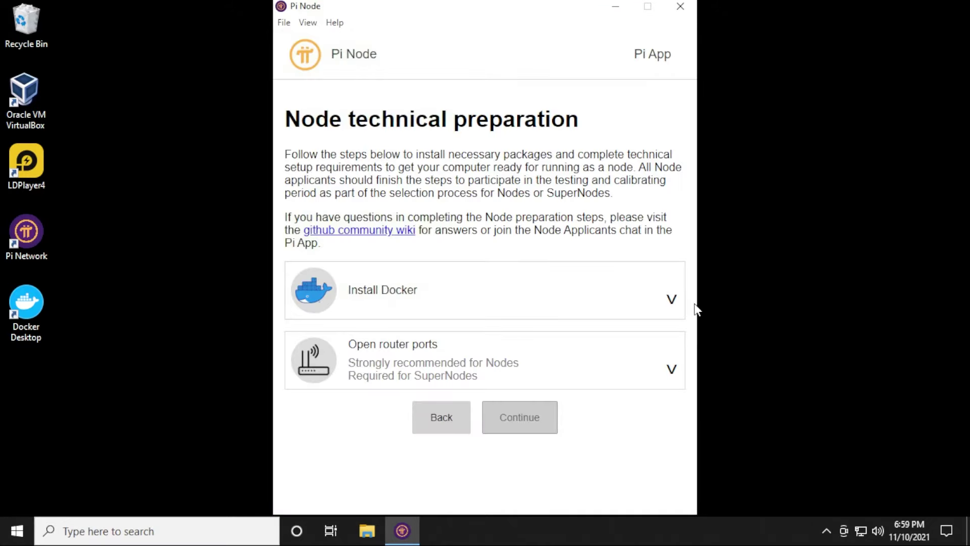
click(672, 303)
scroll(635, 275, down, 3)
scroll(635, 275, down, 1)
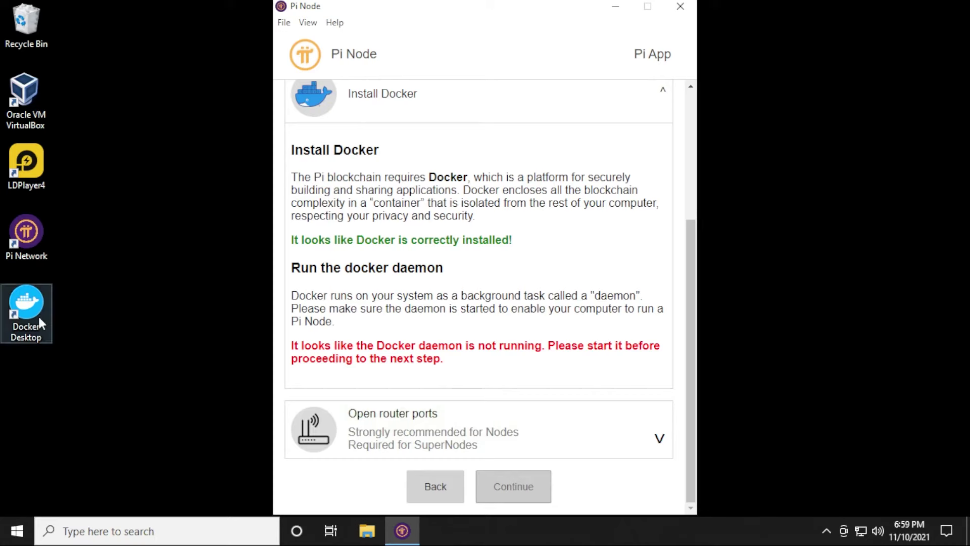
click(826, 531)
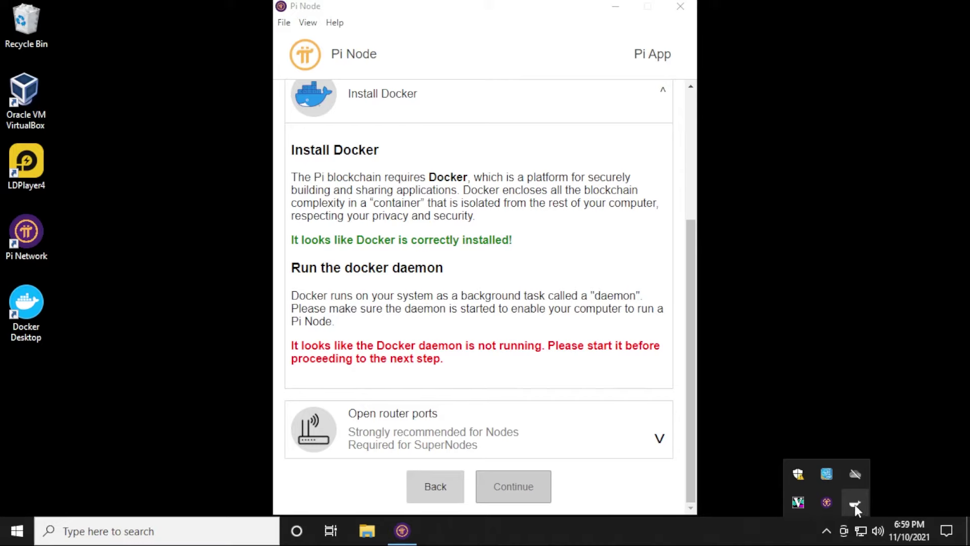
- Accept Docker's updated service agreement and open the aka.ms/wsl2kernel update instructions
right_click(859, 501)
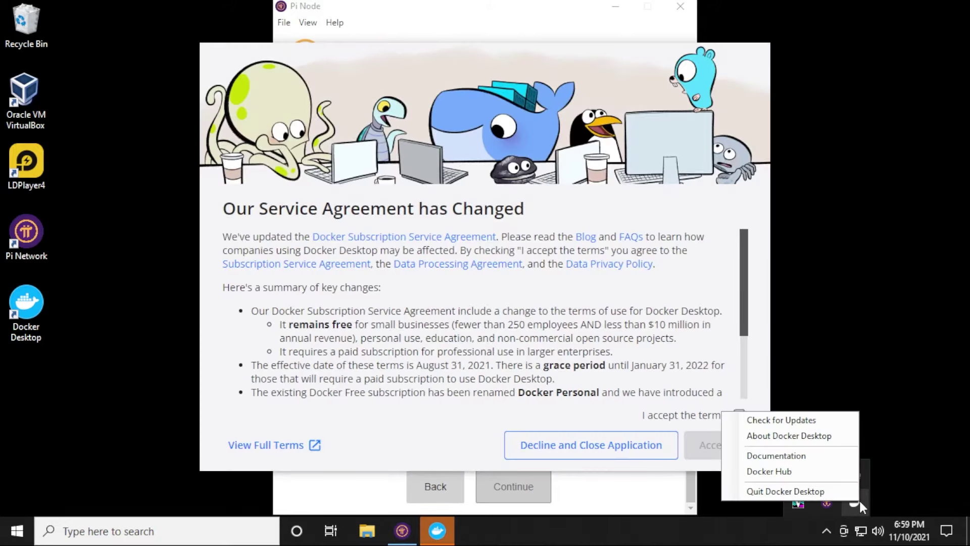
click(436, 431)
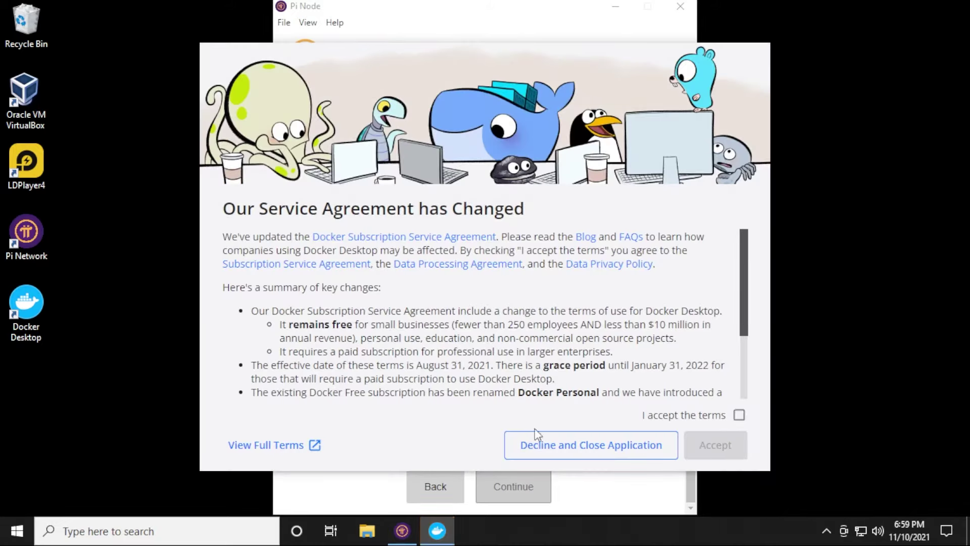
scroll(605, 332, down, 3)
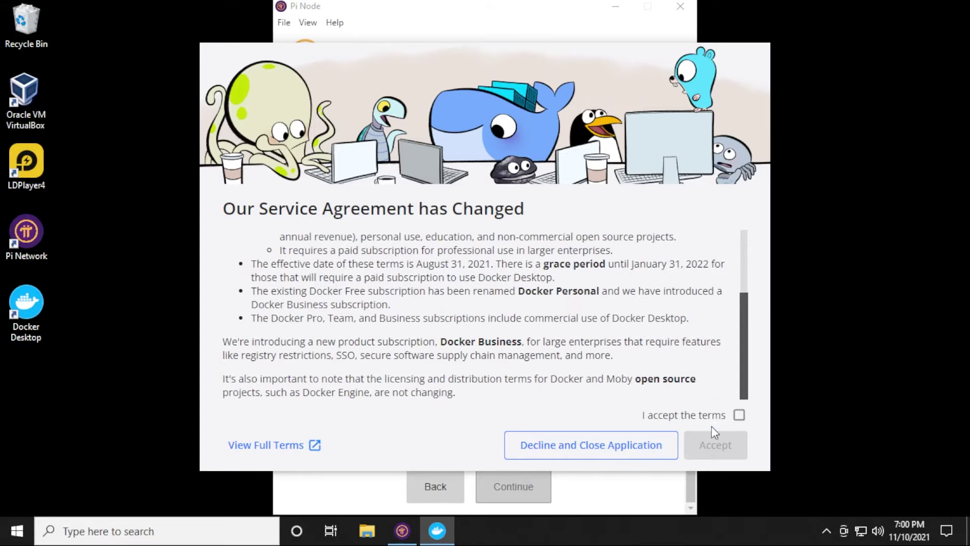
click(739, 416)
click(712, 442)
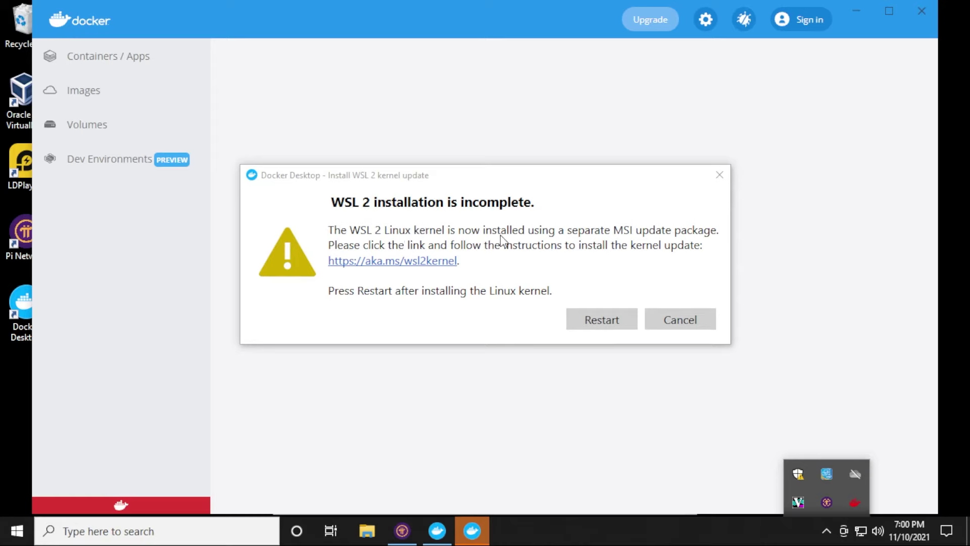
click(422, 262)
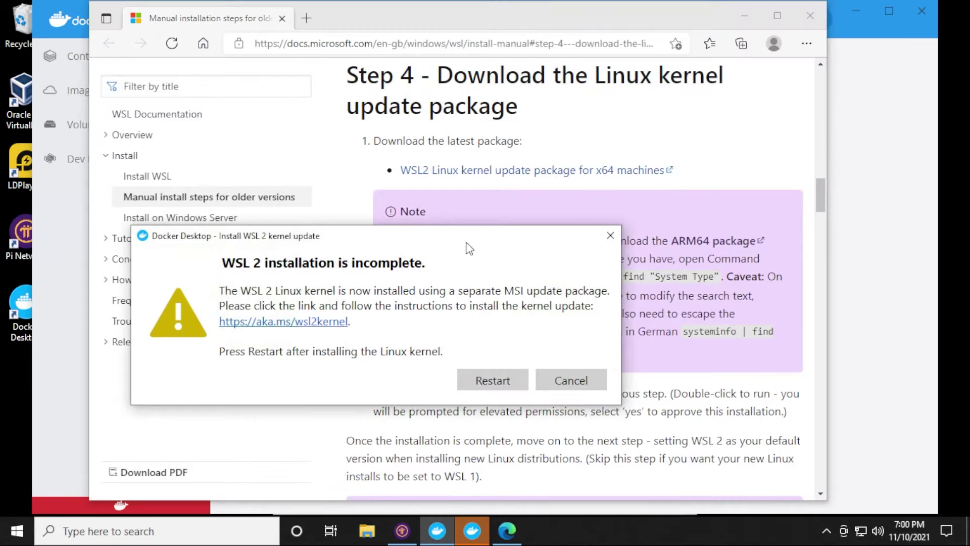
- Dismiss the WSL 2 warning, download wsl_update_x64.msi for x64 machines, and launch it
click(611, 235)
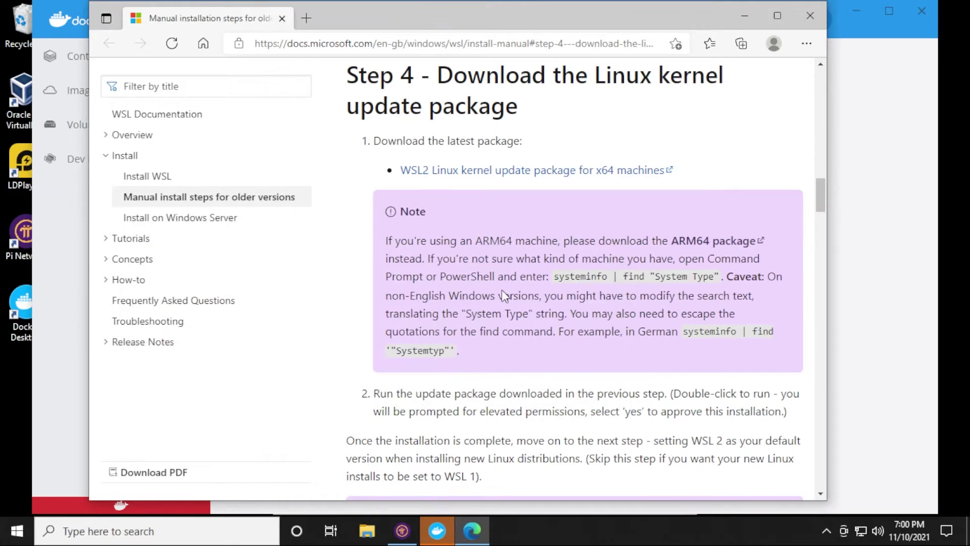
click(639, 172)
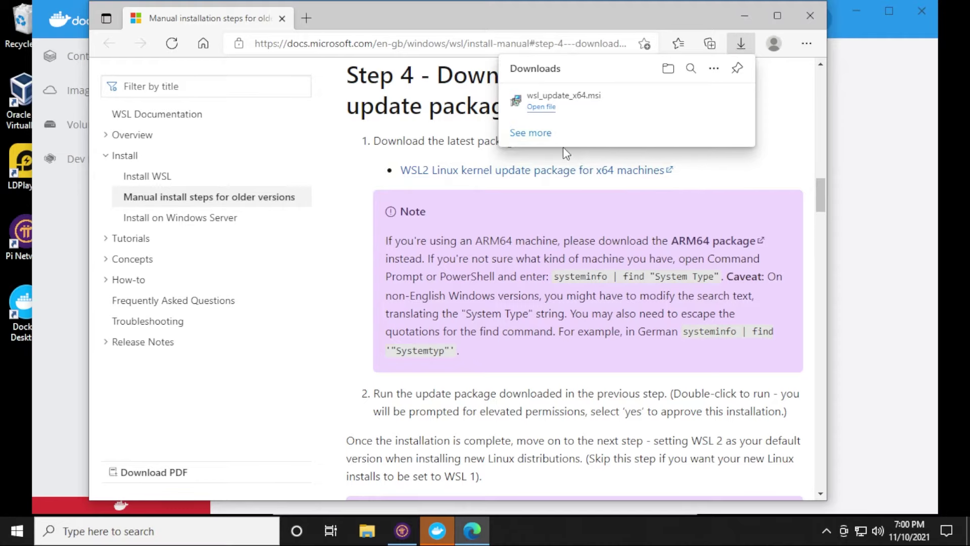
click(539, 108)
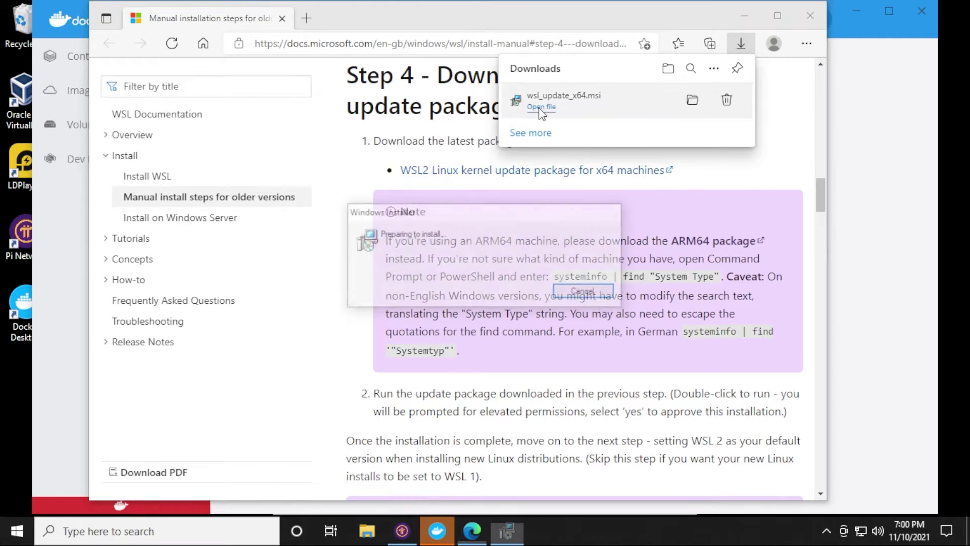
- Install the WSL Linux kernel update, approving the UAC prompt, and finish the setup
click(558, 377)
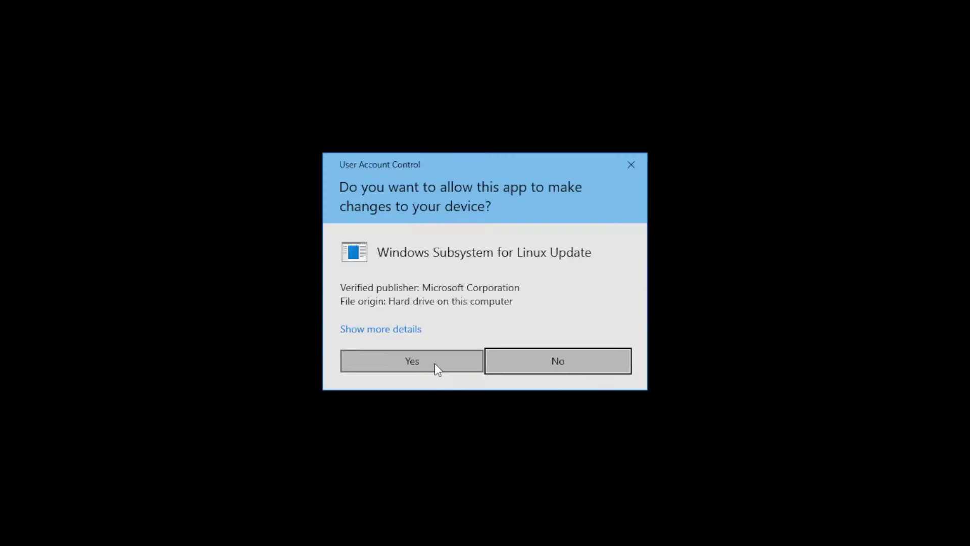
click(434, 364)
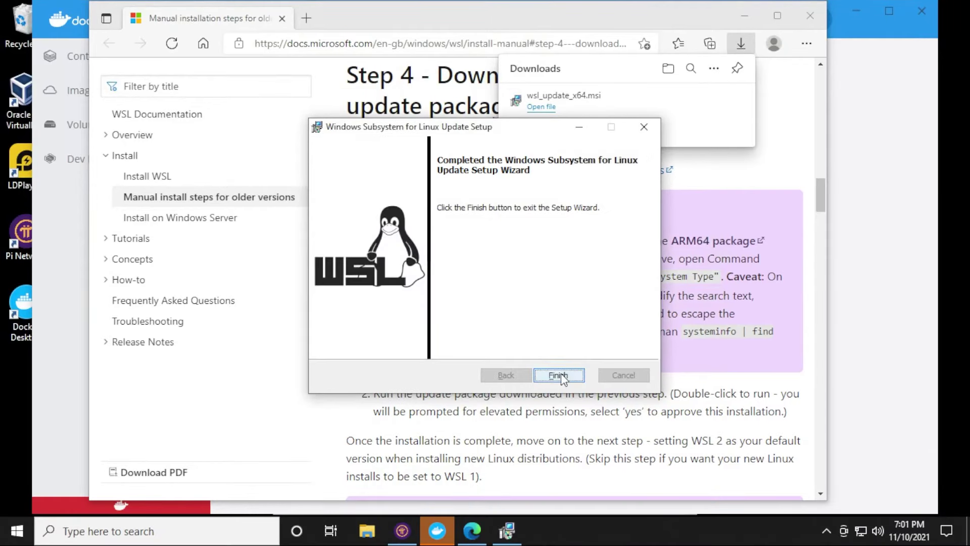
click(560, 373)
scroll(808, 197, up, 2)
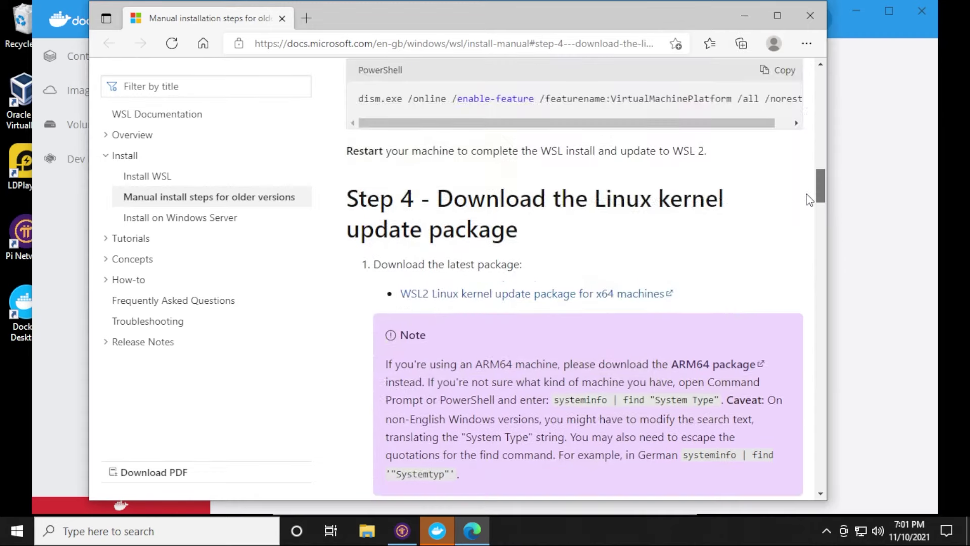
scroll(808, 199, down, 7)
scroll(809, 226, down, 5)
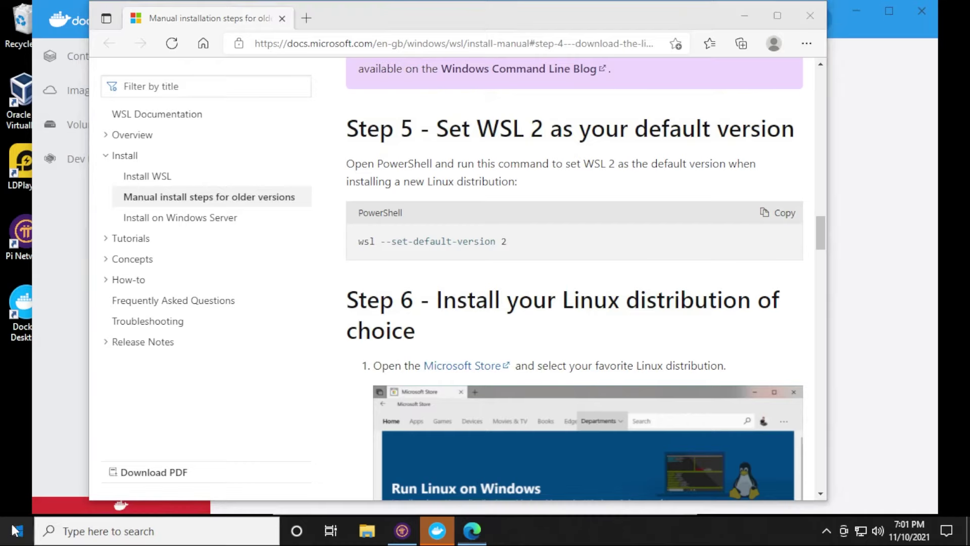
key(super)
- Launch Windows PowerShell ISE as administrator from the Start search
text(power)
right_click(105, 234)
click(126, 244)
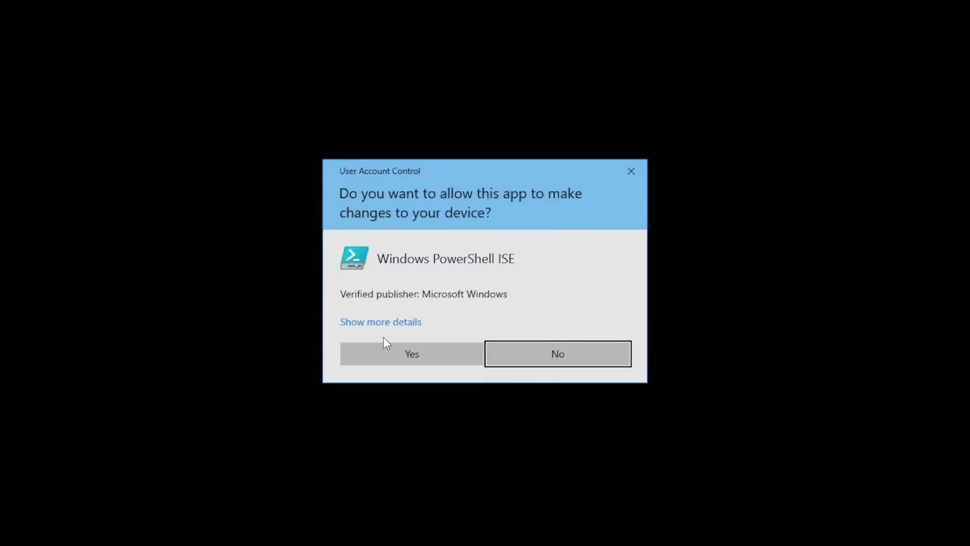
click(389, 355)
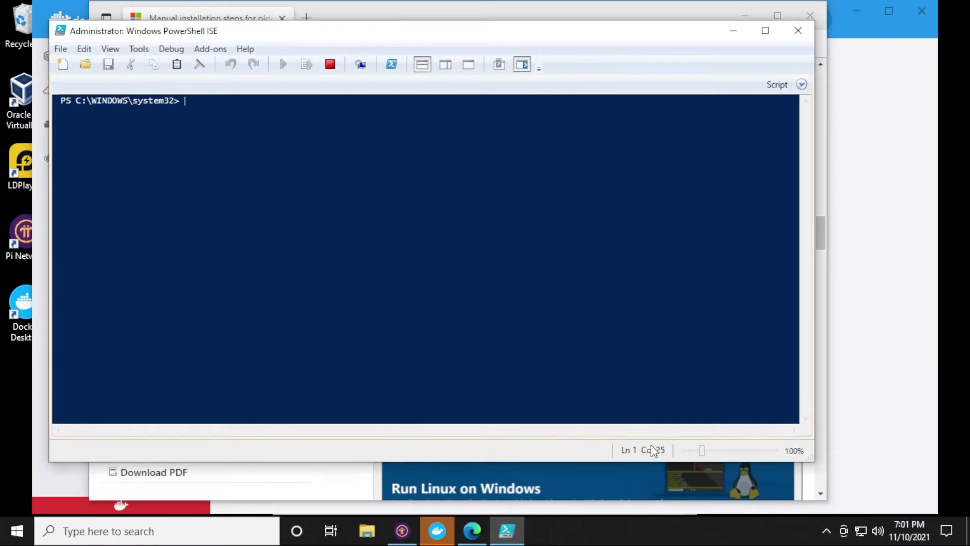
- Run wsl --set-default-version 2 in the administrator PowerShell ISE console, copied from the docs
drag(814, 450, 541, 457)
click(791, 212)
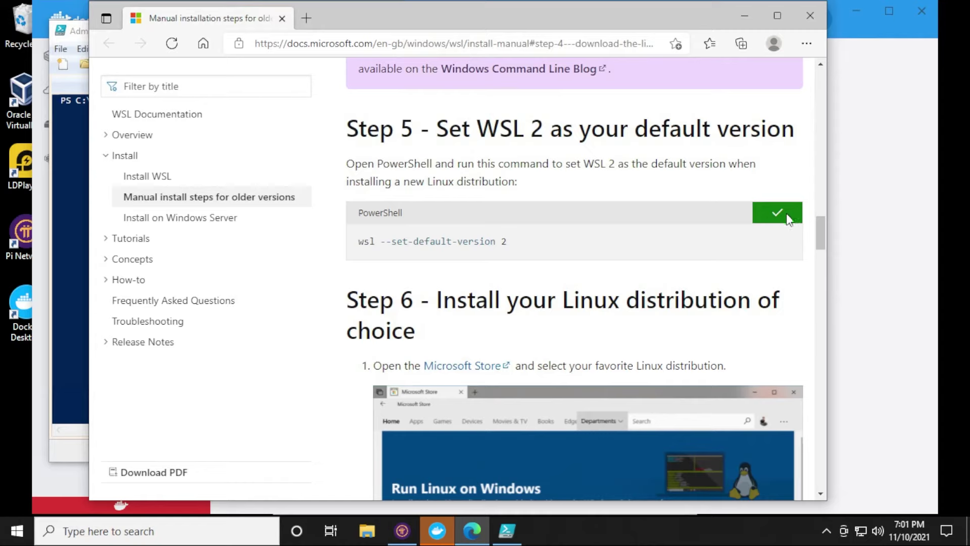
drag(479, 20, 586, 24)
right_click(172, 171)
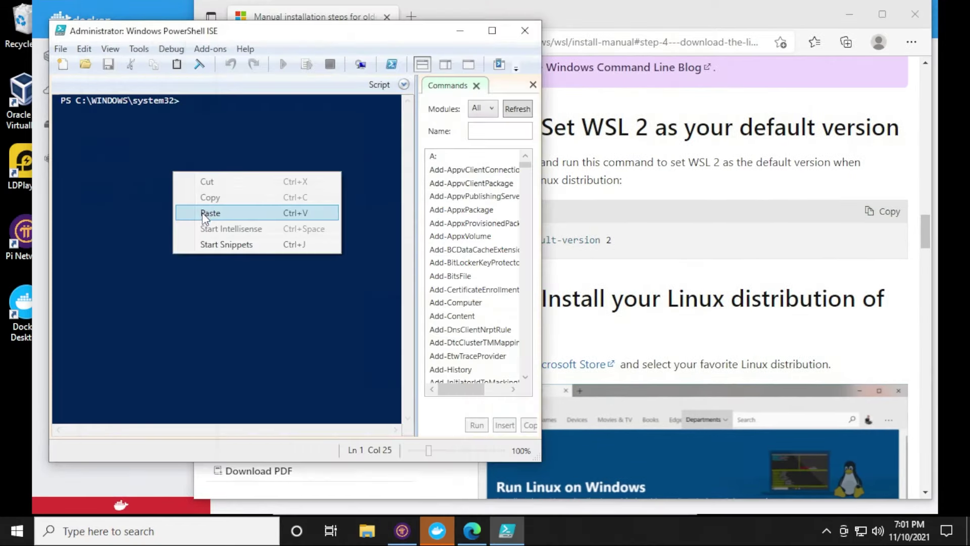
click(202, 214)
key(Return)
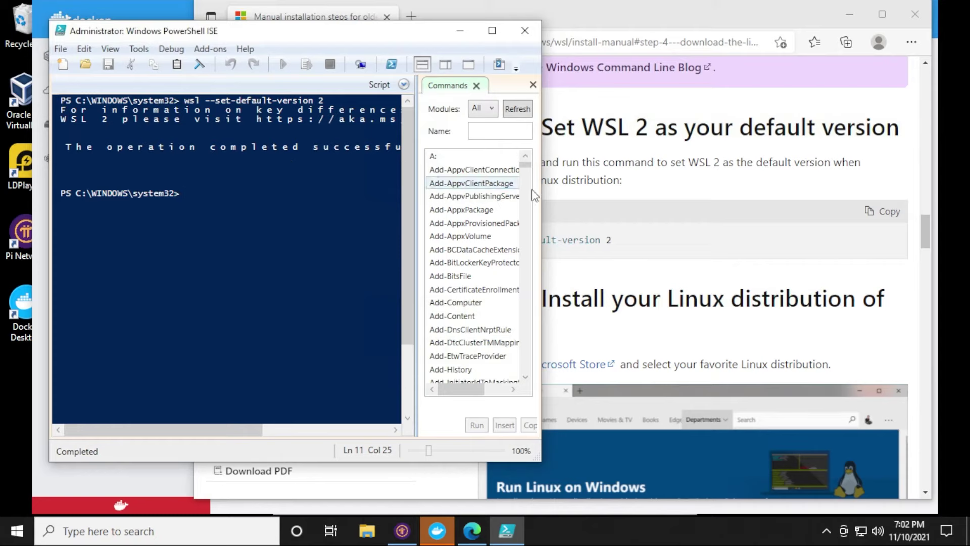
- Scroll the Edge WSL manual-install docs to the 'select Get' step, then minimize Edge
click(678, 269)
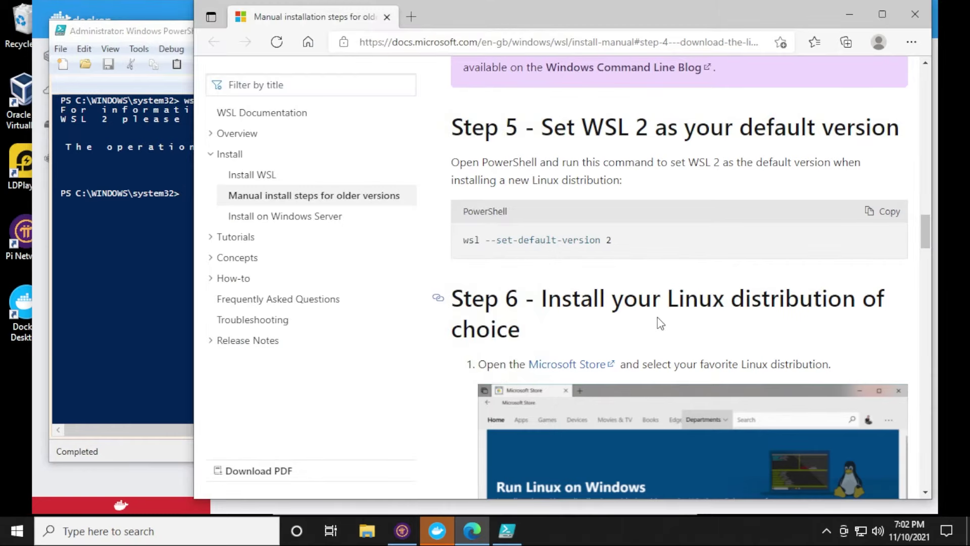
scroll(661, 323, down, 5)
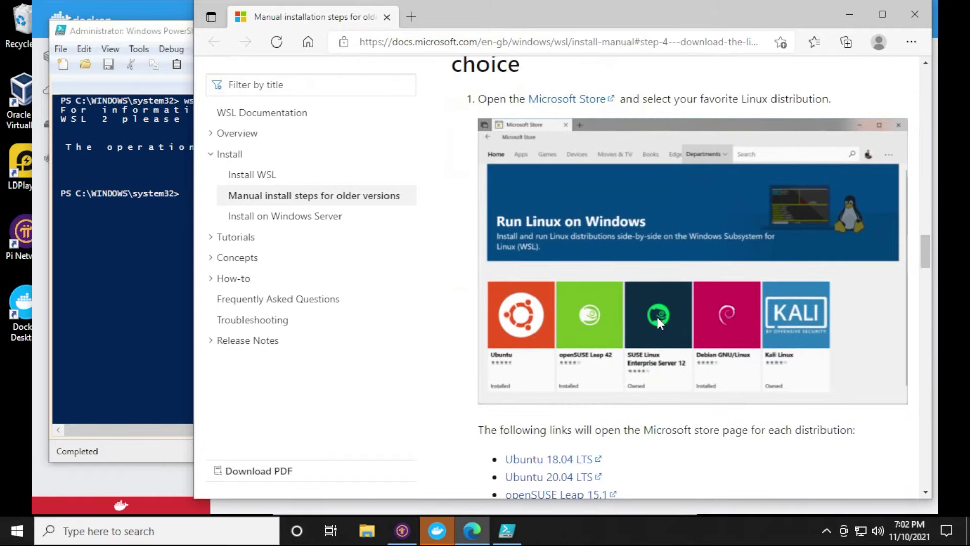
scroll(657, 318, down, 8)
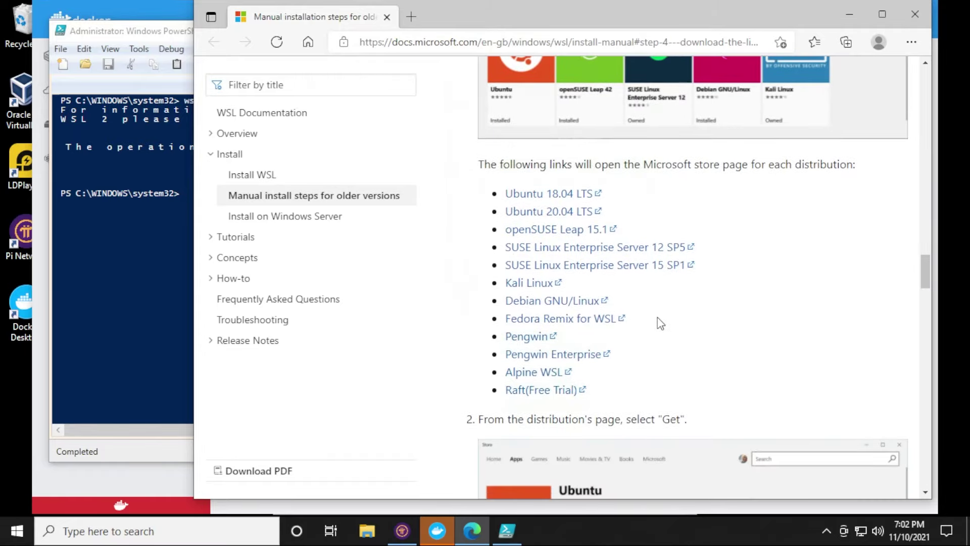
scroll(660, 323, down, 2)
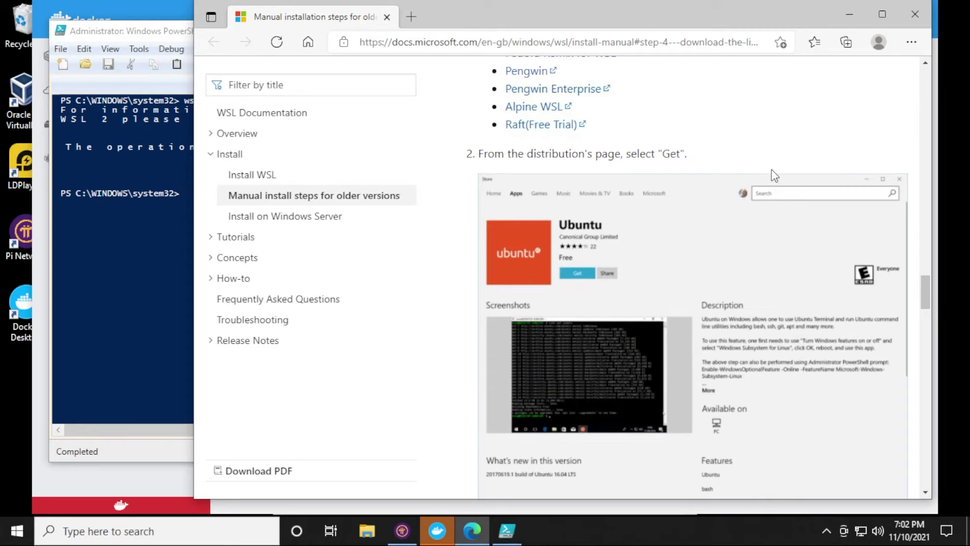
click(848, 17)
- Close PowerShell ISE and the failed Docker window, restart Docker, and copy the docker/getting-started command
click(520, 31)
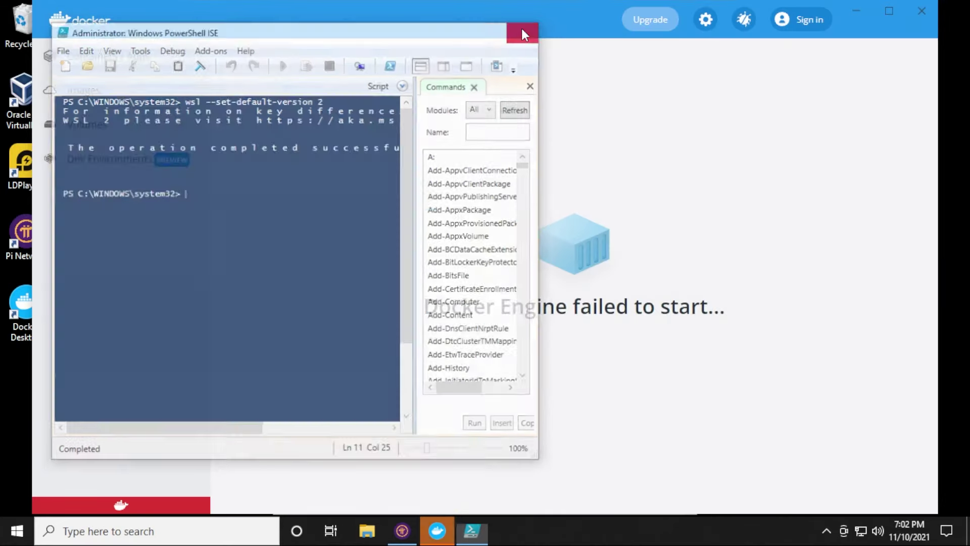
click(920, 11)
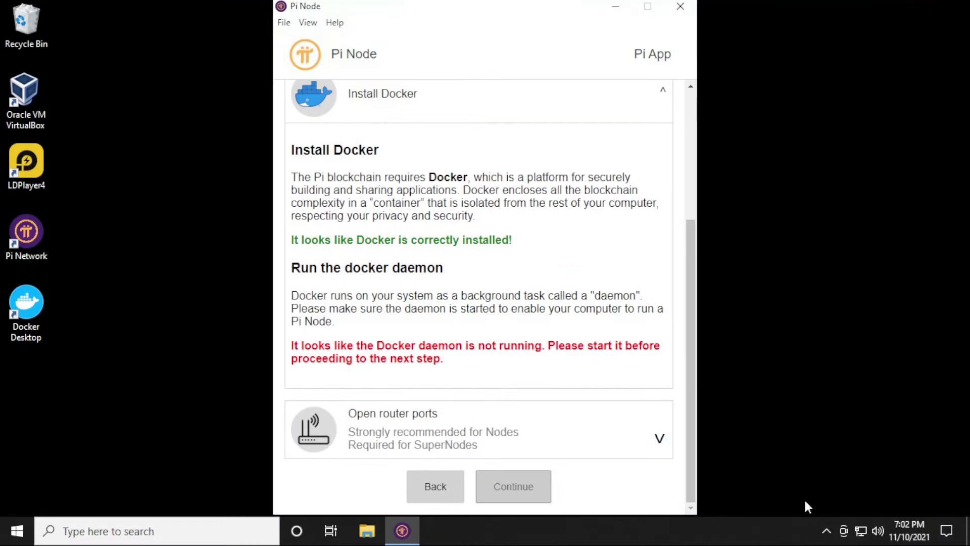
click(826, 530)
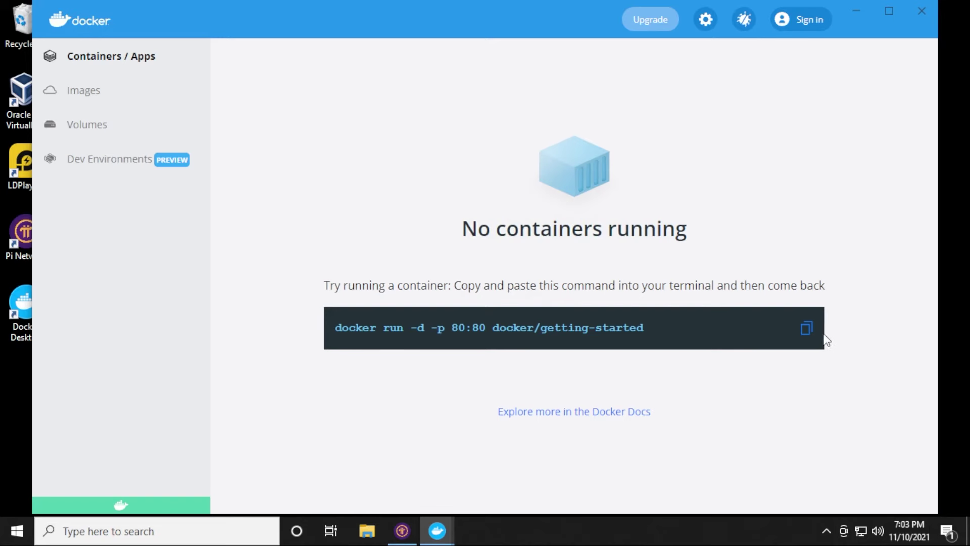
click(806, 327)
click(80, 530)
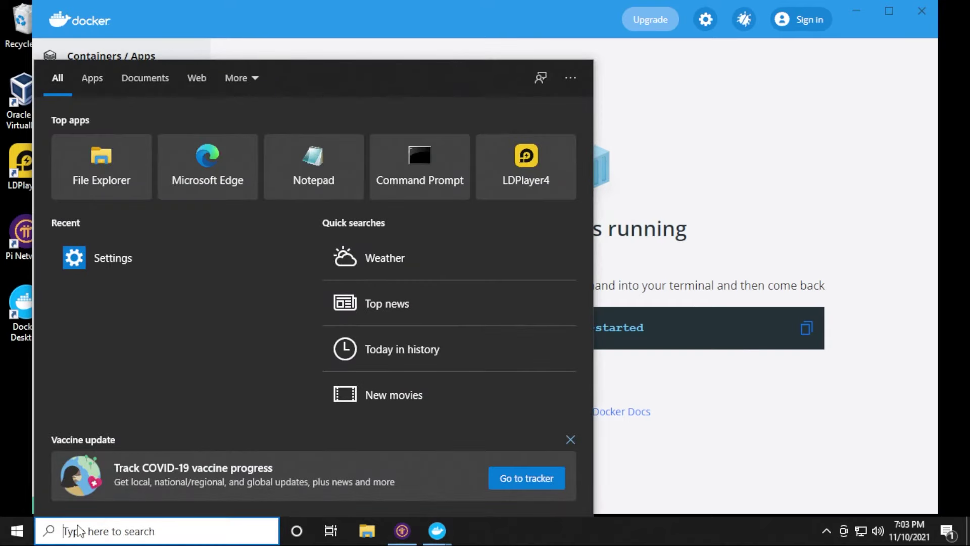
- Run the pasted docker/getting-started command in Command Prompt and allow Docker Desktop Backend through the firewall
click(420, 166)
key(ctrl+v)
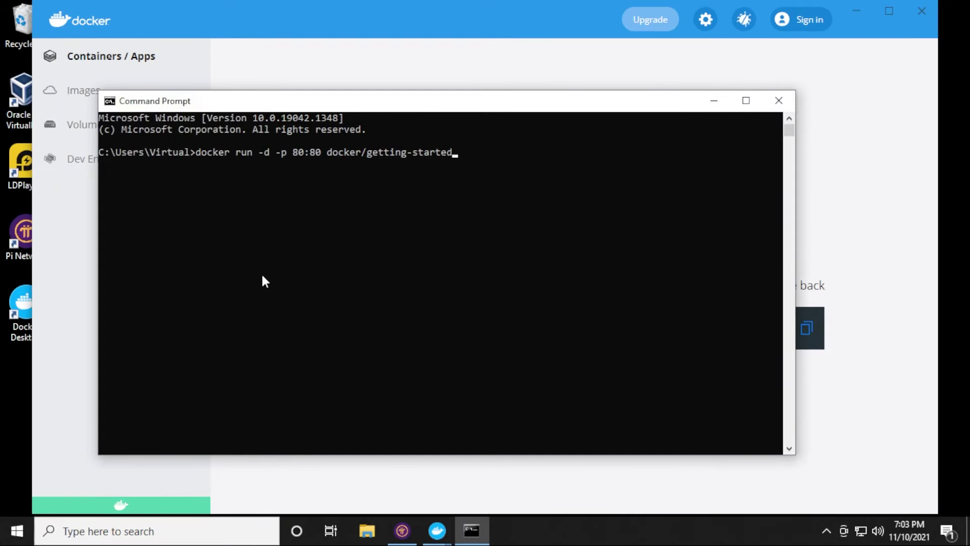
key(Return)
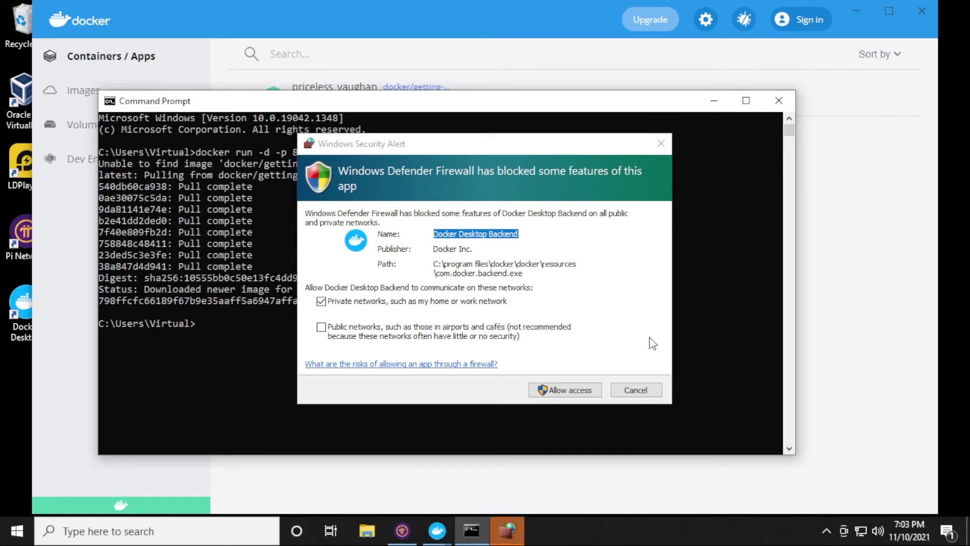
click(560, 389)
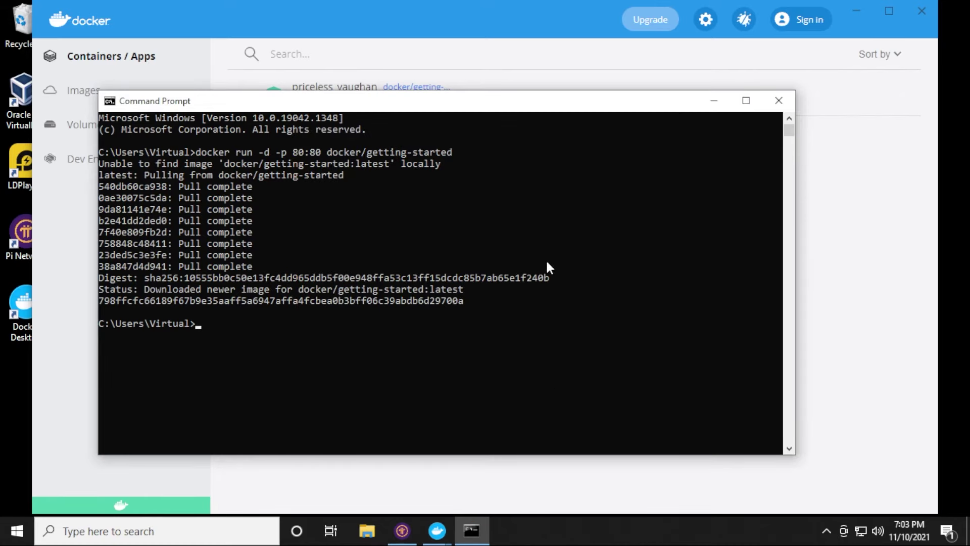
click(713, 101)
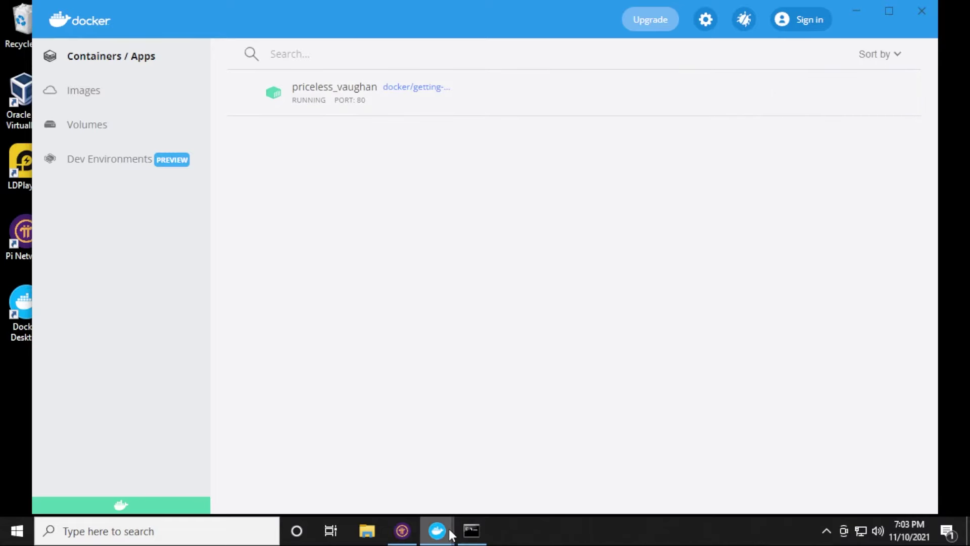
click(402, 529)
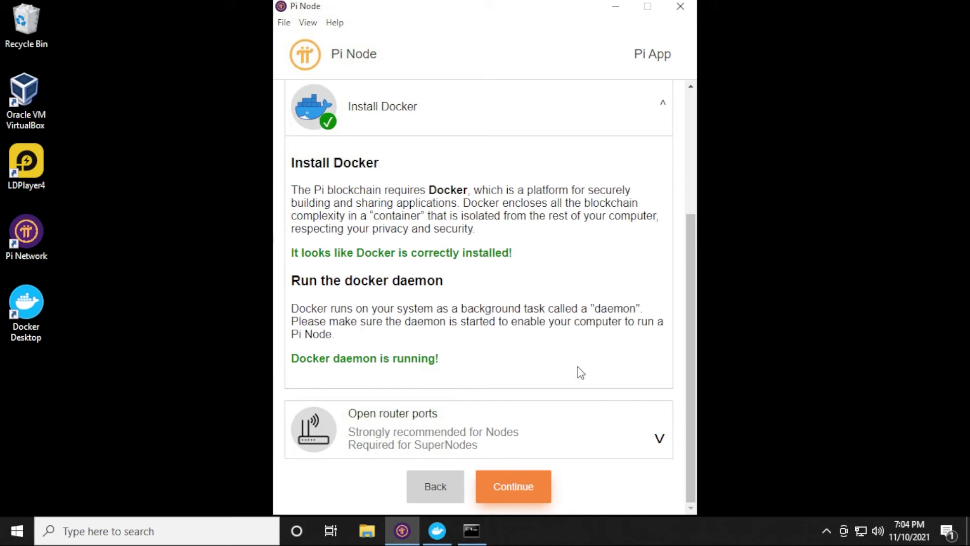
- Expand Open router ports and run Check now until ports 31400–31409 all report OPEN, then continue
click(657, 438)
scroll(655, 385, down, 1)
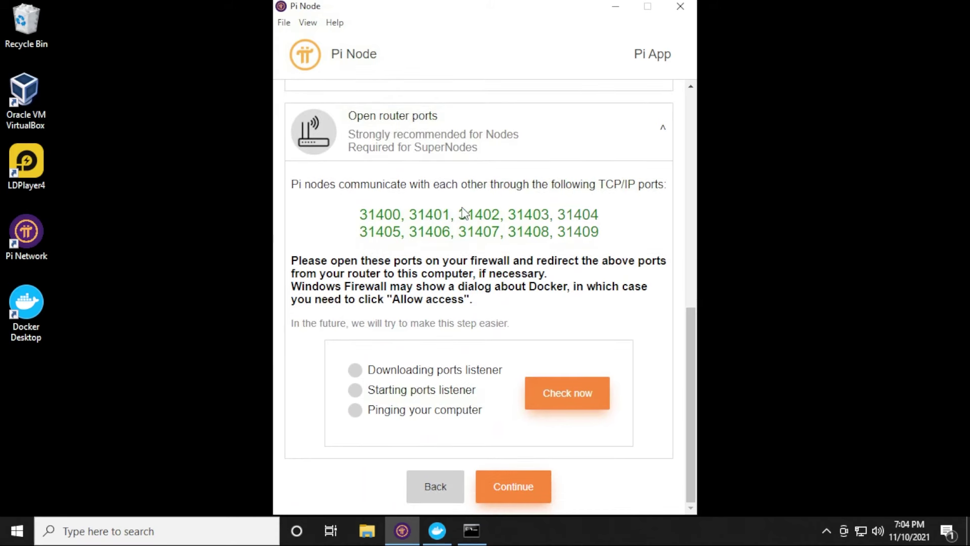
click(584, 394)
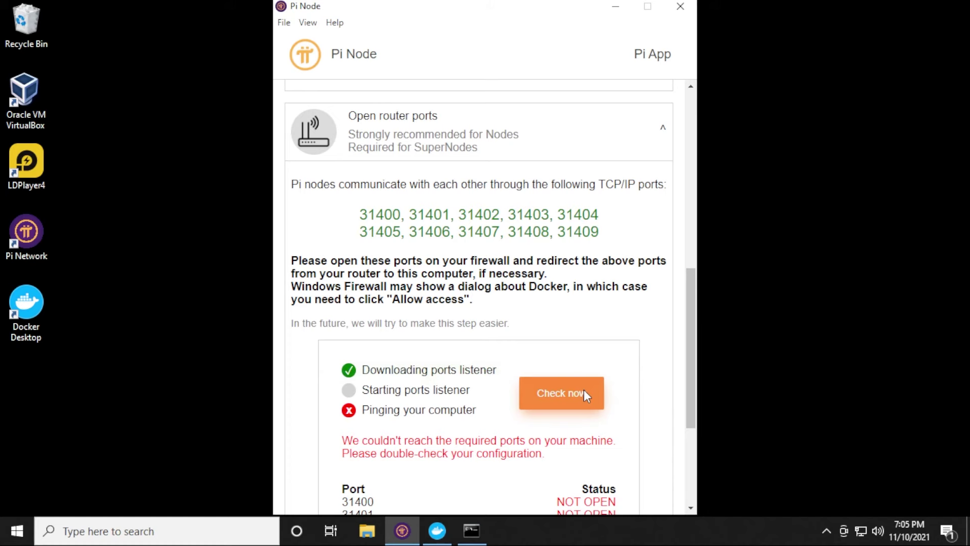
drag(691, 368, 699, 435)
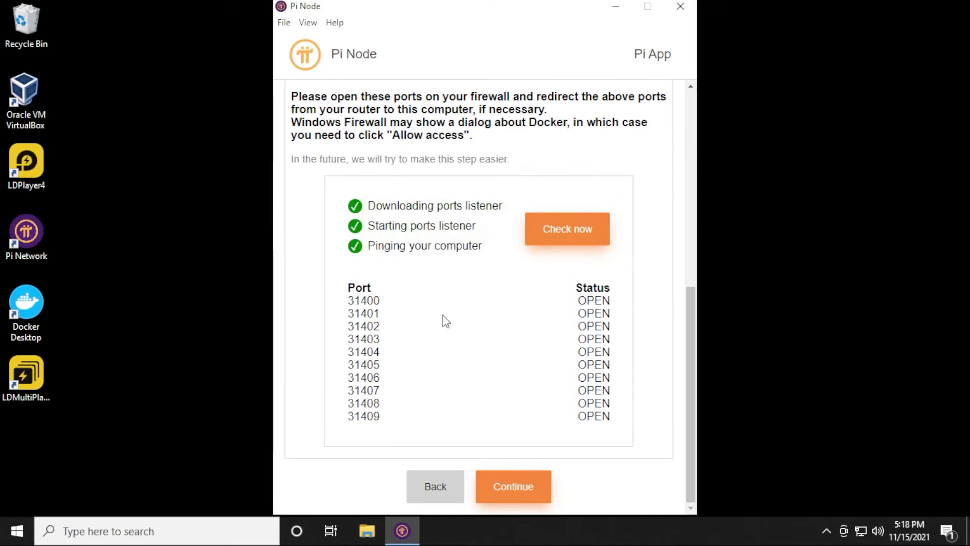
click(530, 485)
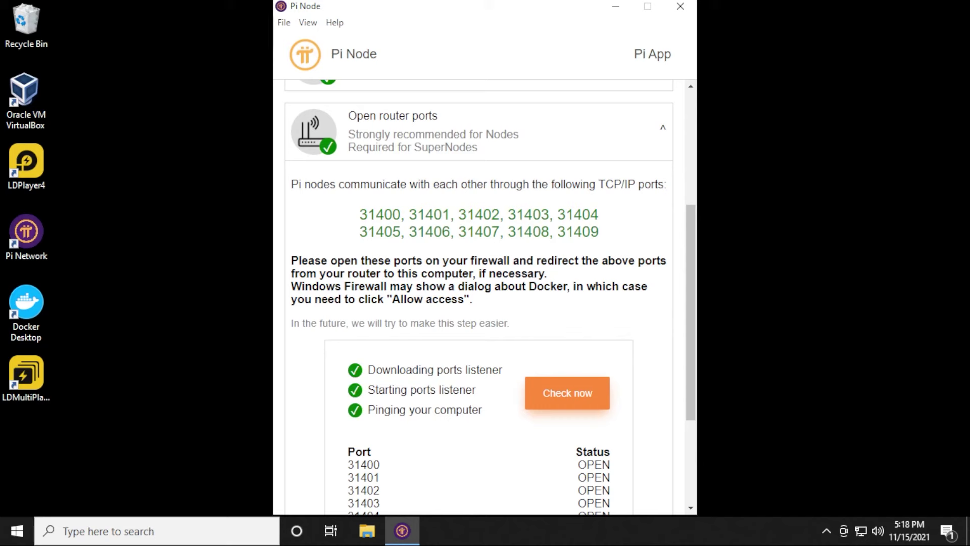
- Continue to the 'Turn the Node on for testing' page and toggle the node off and back on
drag(690, 302, 693, 402)
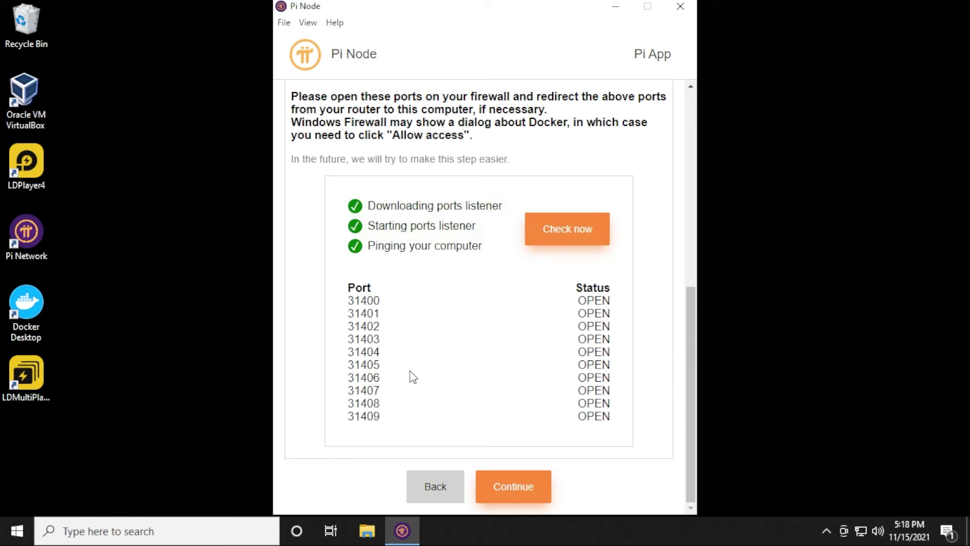
click(528, 484)
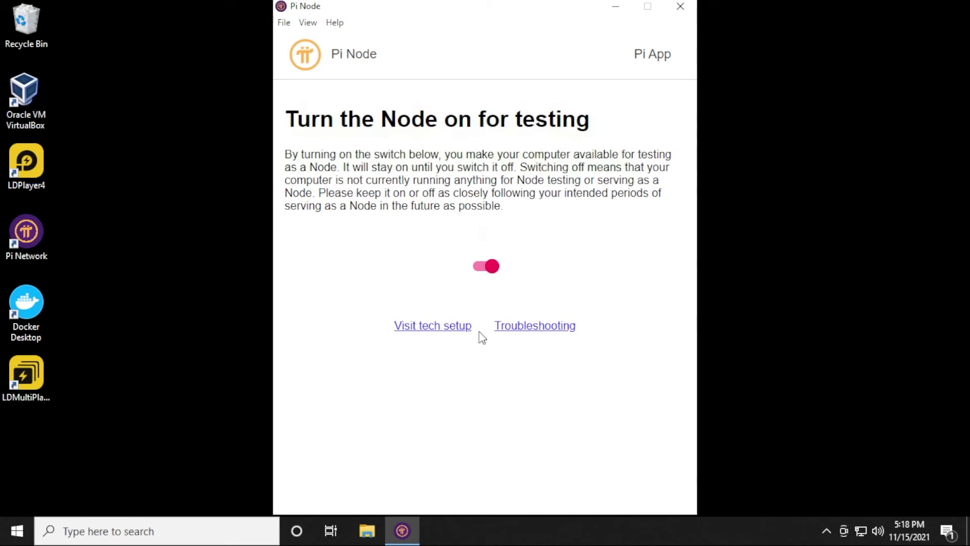
click(493, 266)
click(492, 268)
- Browse the Pi Node File and View menus, dismiss them, and minimize the window
click(286, 23)
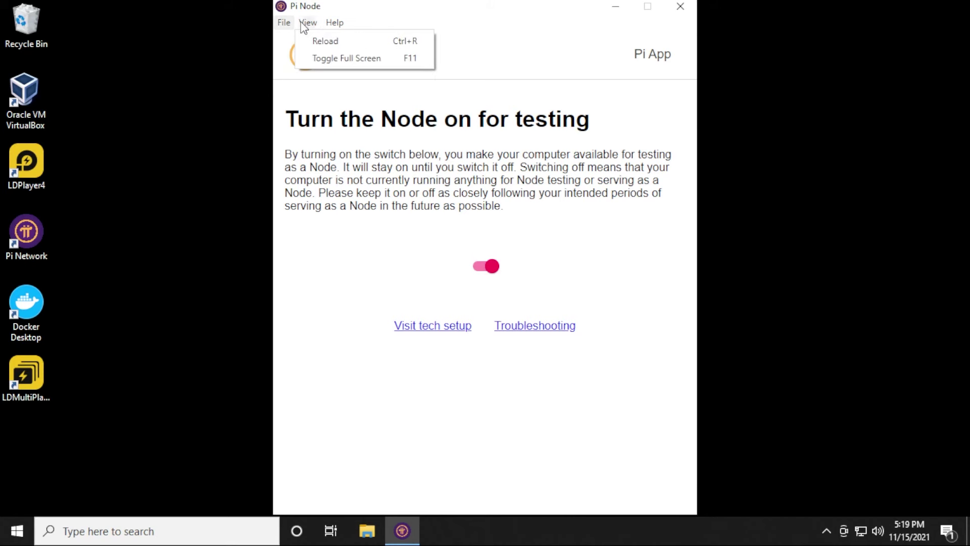
mouse_move(335, 23)
key(Escape)
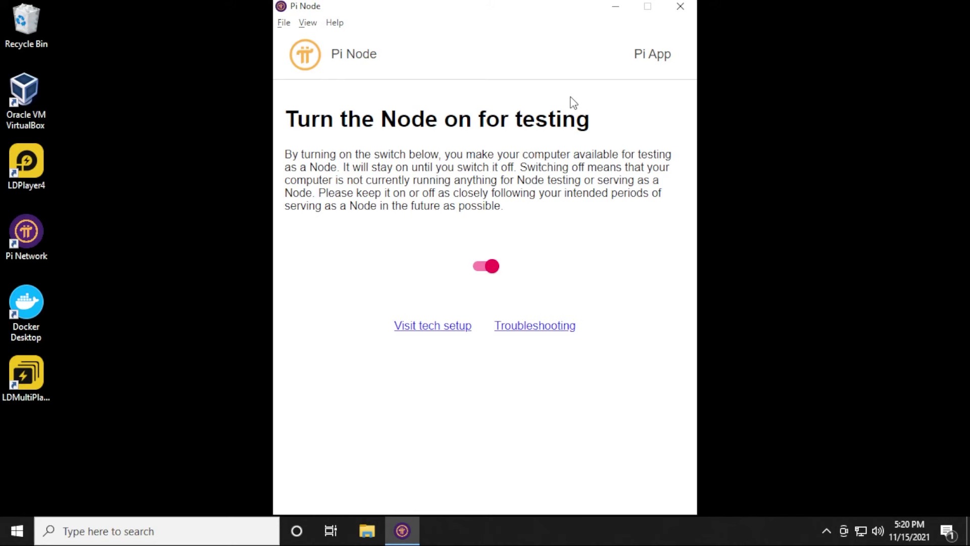
click(615, 6)
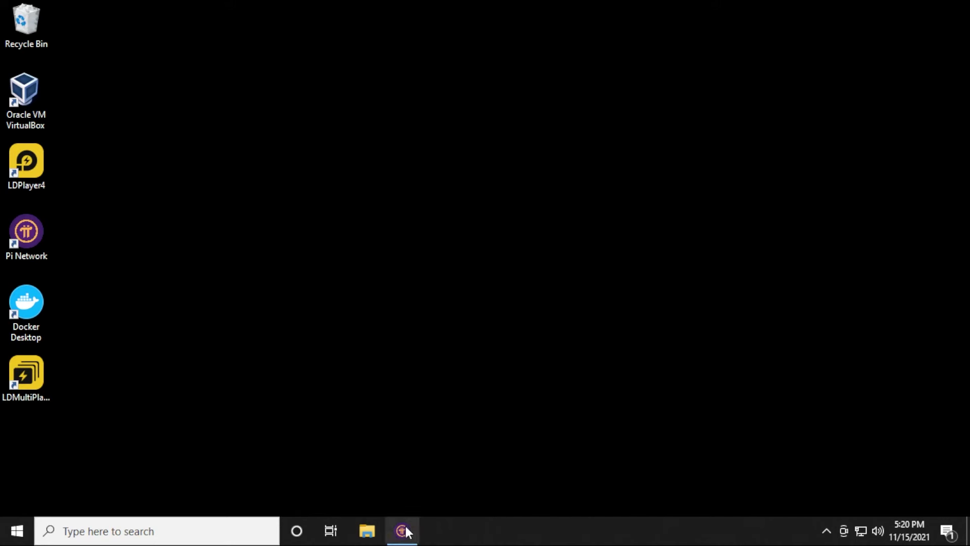
- Close the Pi Node window and confirm the Pi Network tray icon still offers Open and Exit
click(402, 531)
click(684, 8)
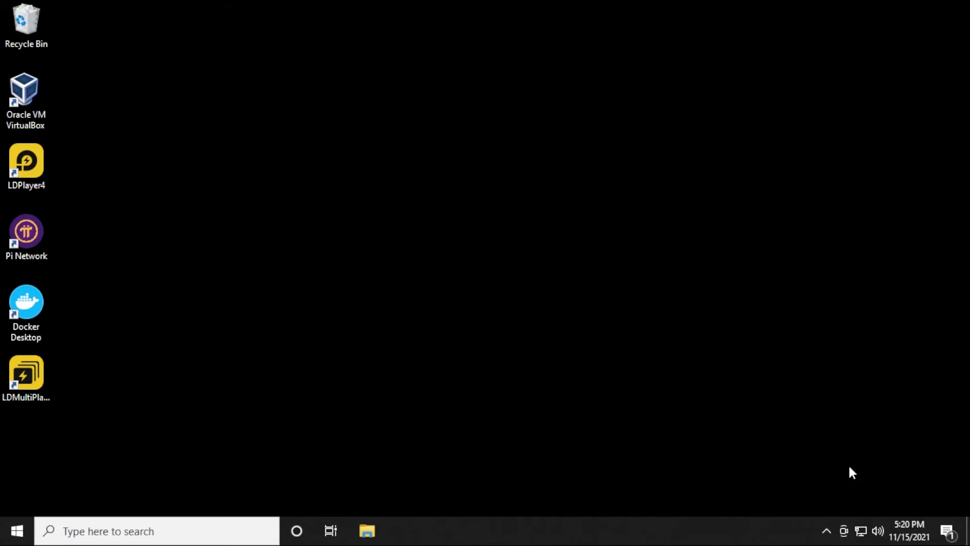
click(825, 530)
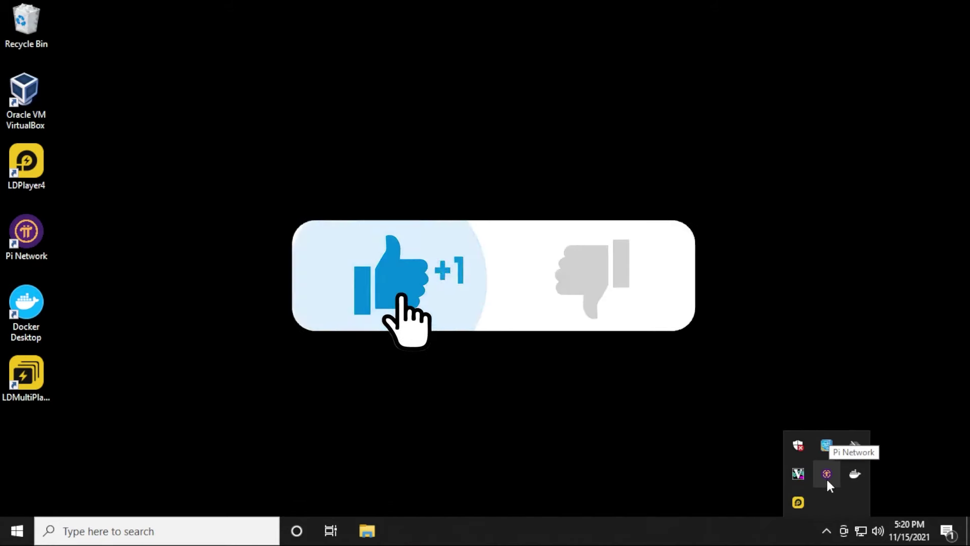
right_click(825, 477)
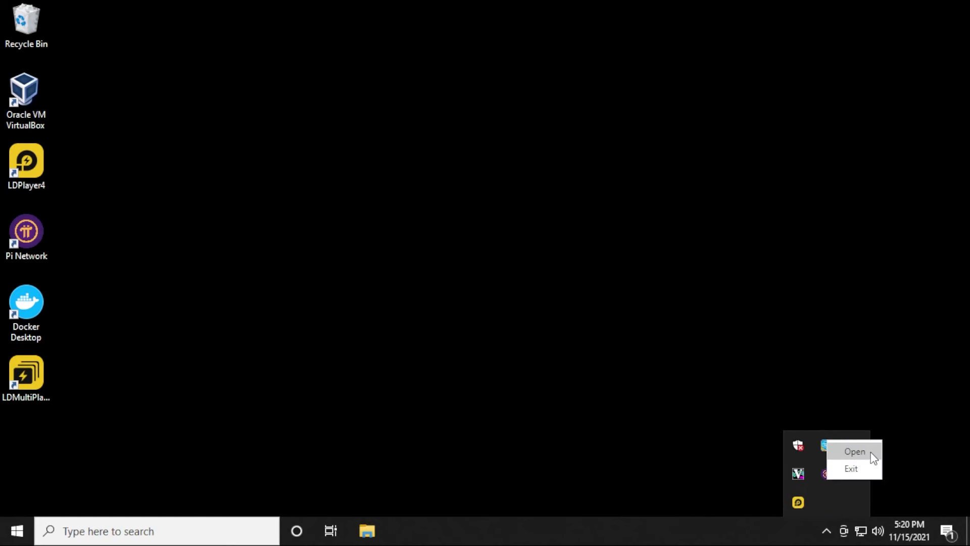
click(773, 385)
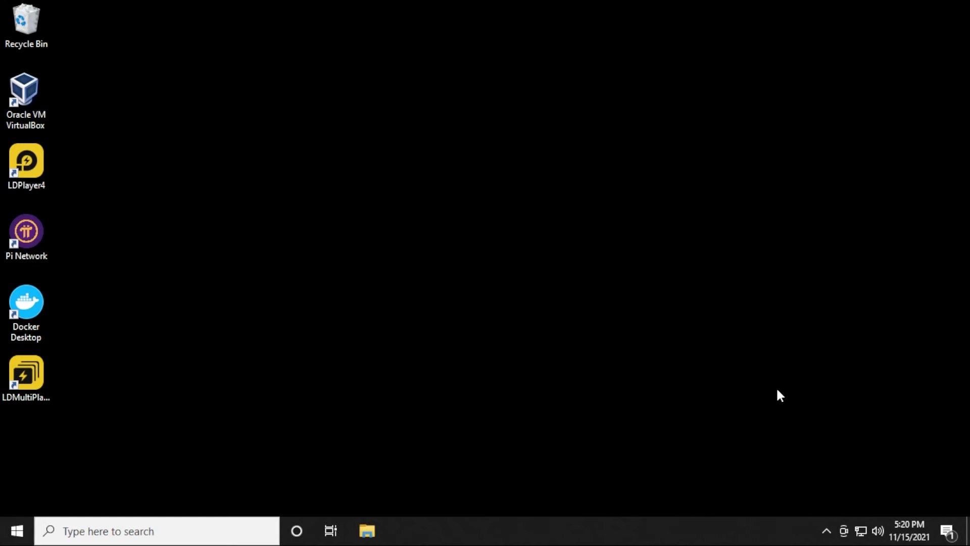